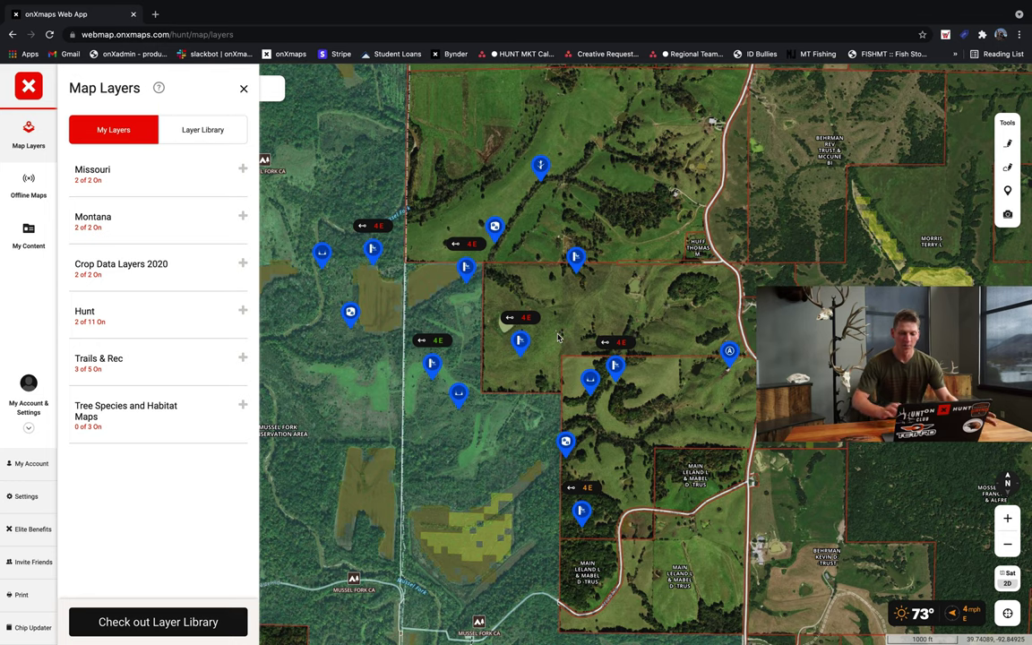
Review the layers in the Missouri and Crop Data Layers 2020 groups
left_click(240, 169)
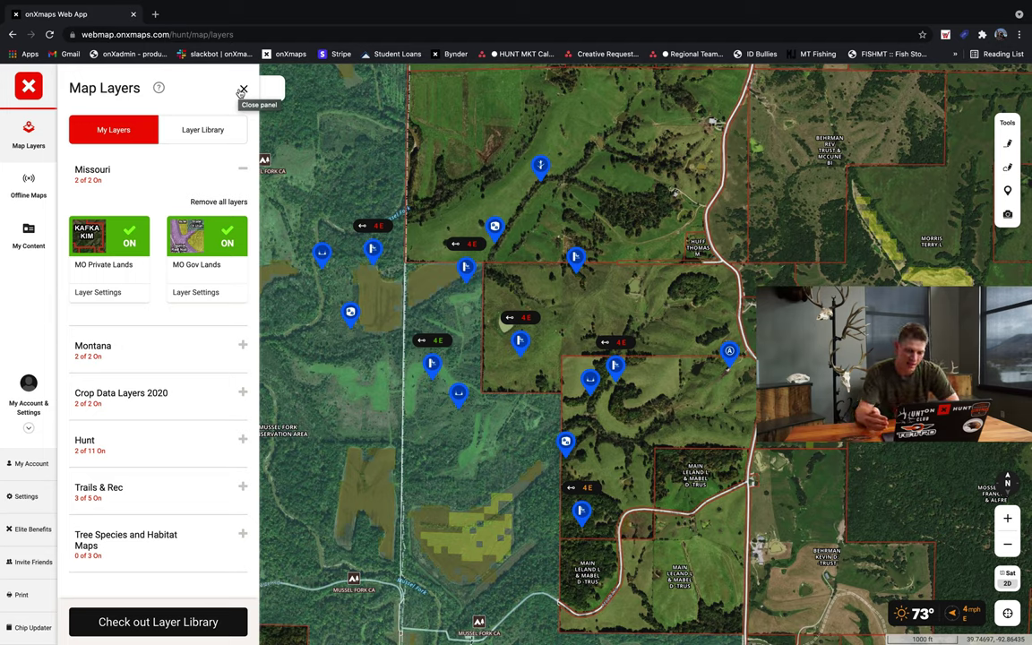
left_click(239, 170)
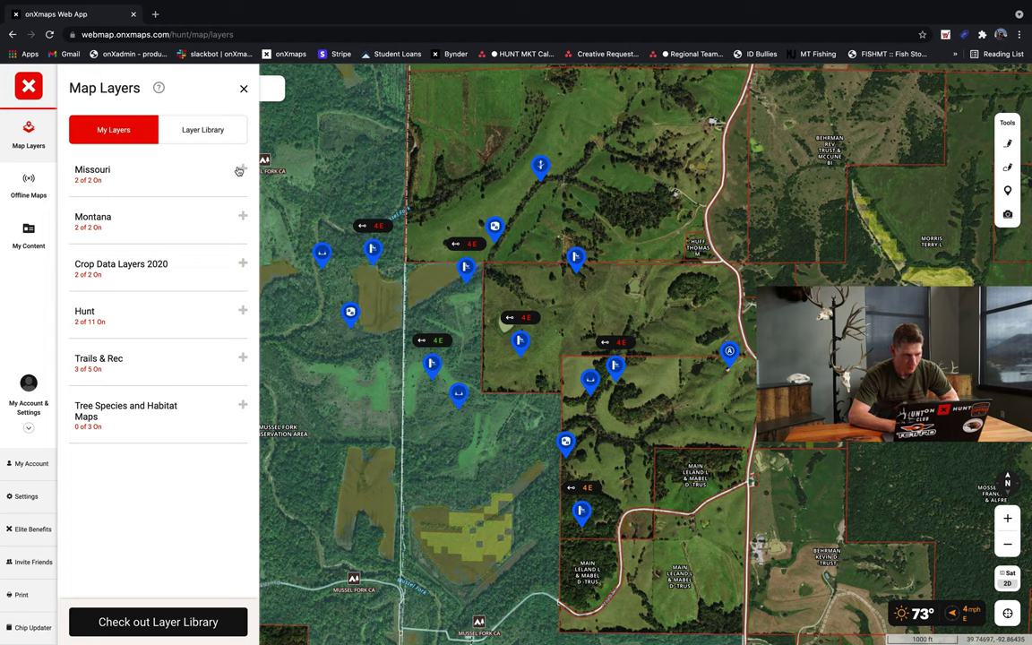
left_click(204, 270)
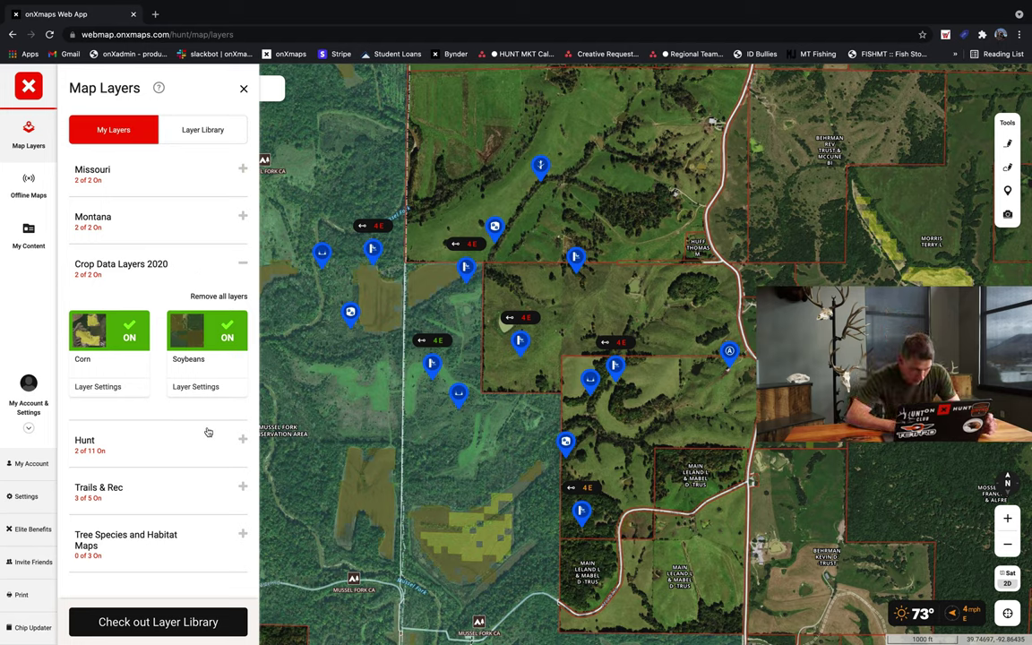
Turn on the Deciduous Tree Distribution layer under Tree Species and Habitat Maps and open its layer settings
left_click(198, 541)
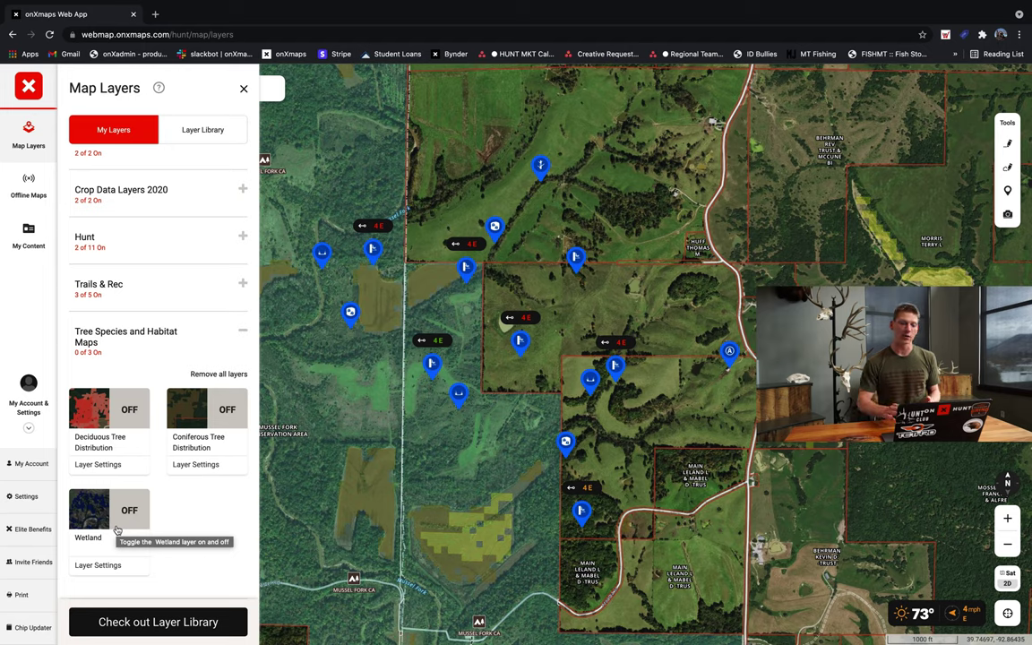
left_click(124, 416)
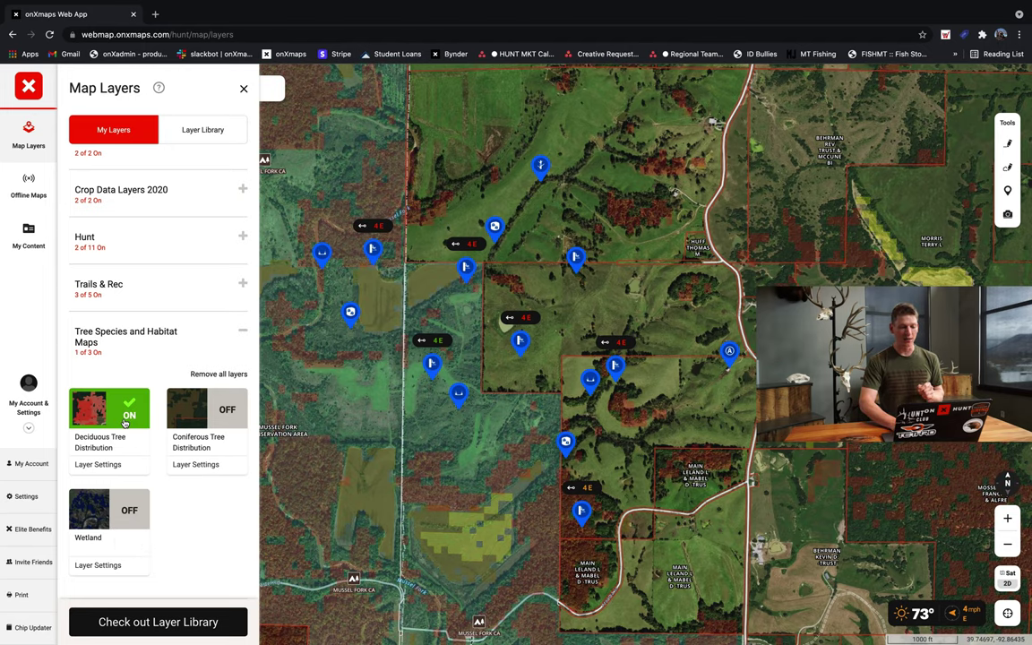
left_click(106, 465)
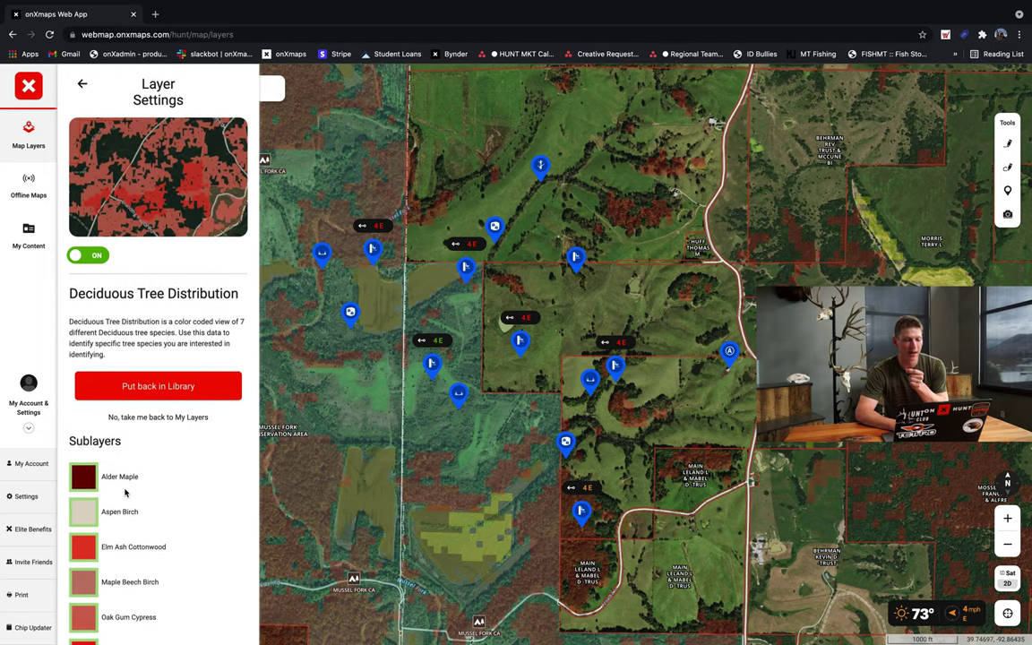
Switch off every deciduous tree sublayer except Oak Hickory and close the map layers
scroll(125, 488, "down", 2)
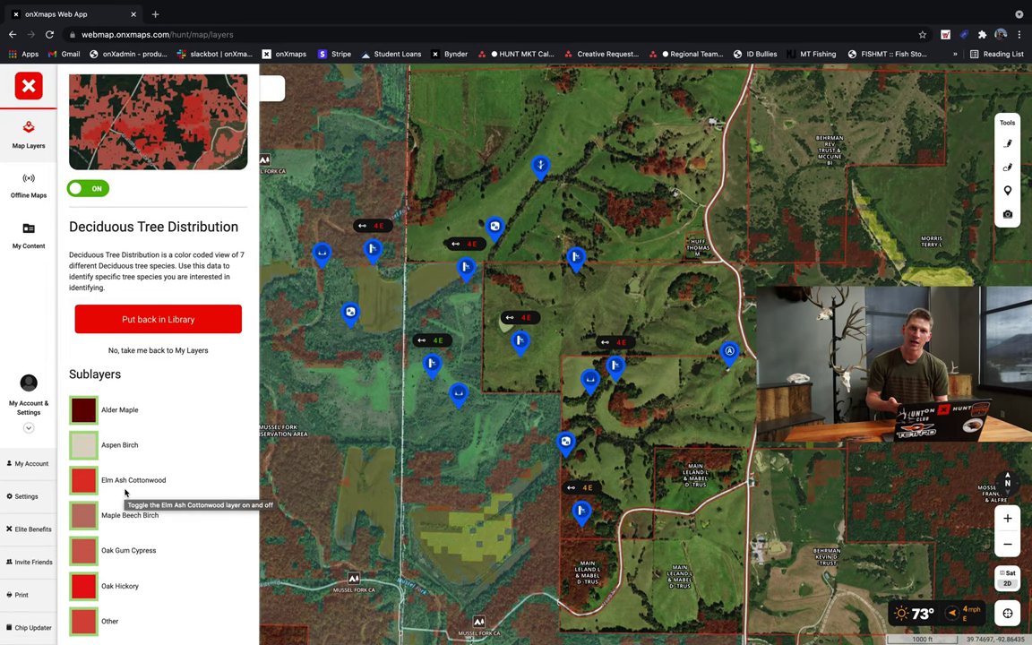
left_click(88, 625)
left_click(84, 550)
left_click(84, 514)
left_click(83, 480)
left_click(83, 444)
left_click(87, 414)
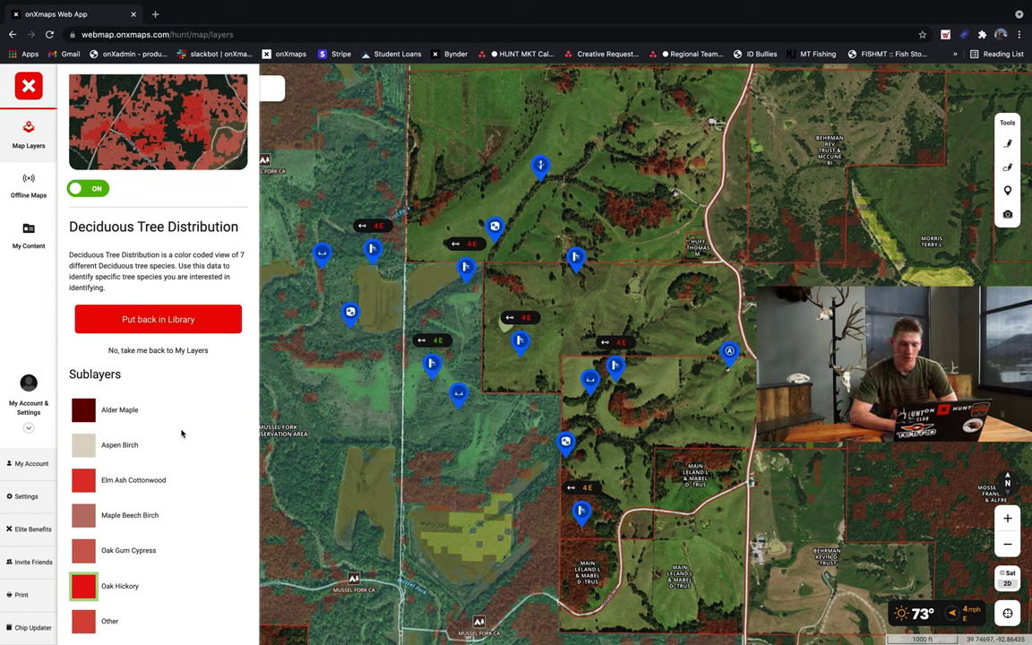
scroll(156, 260, "up", 2)
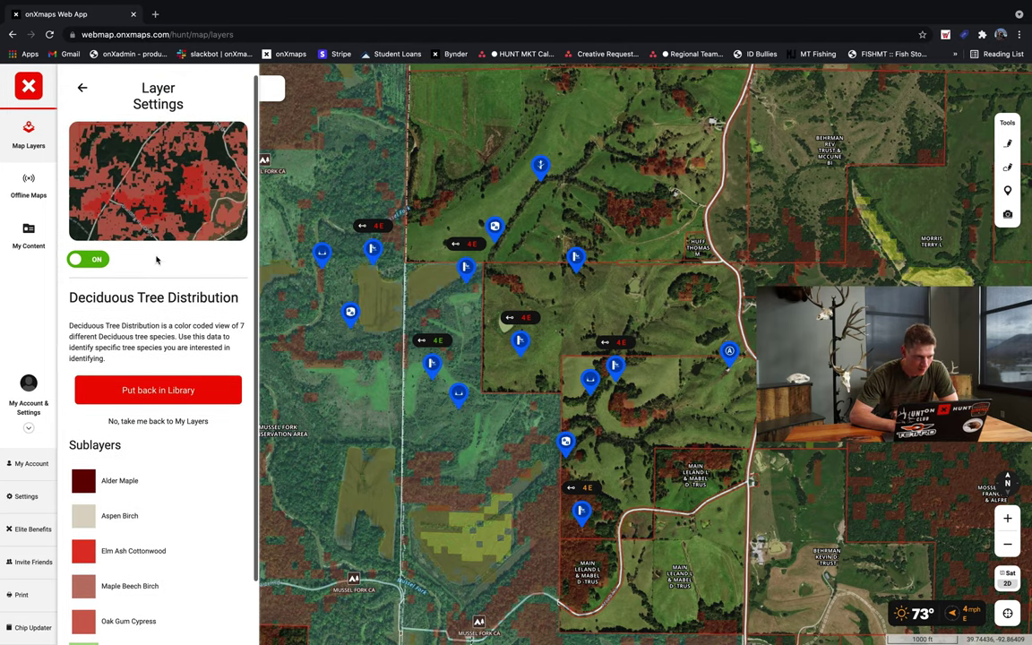
left_click(81, 87)
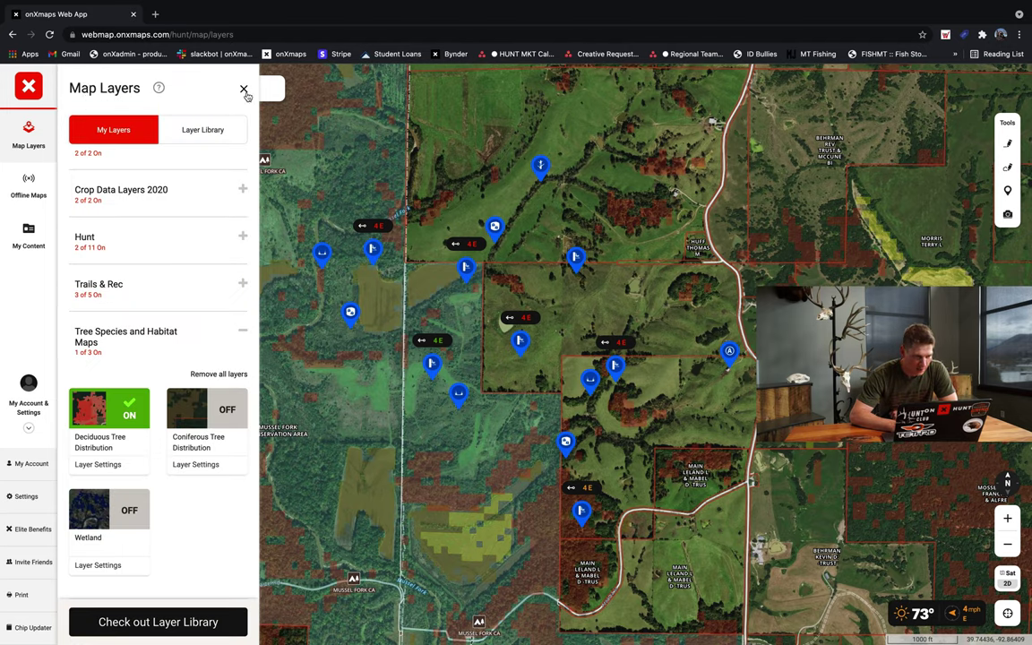
left_click(243, 334)
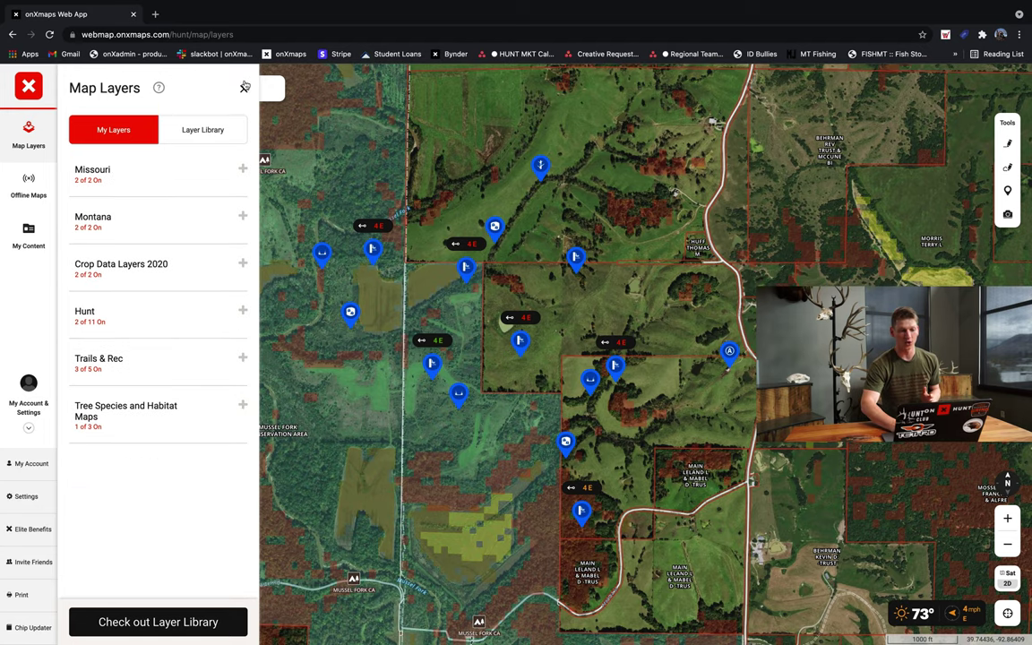
left_click(244, 86)
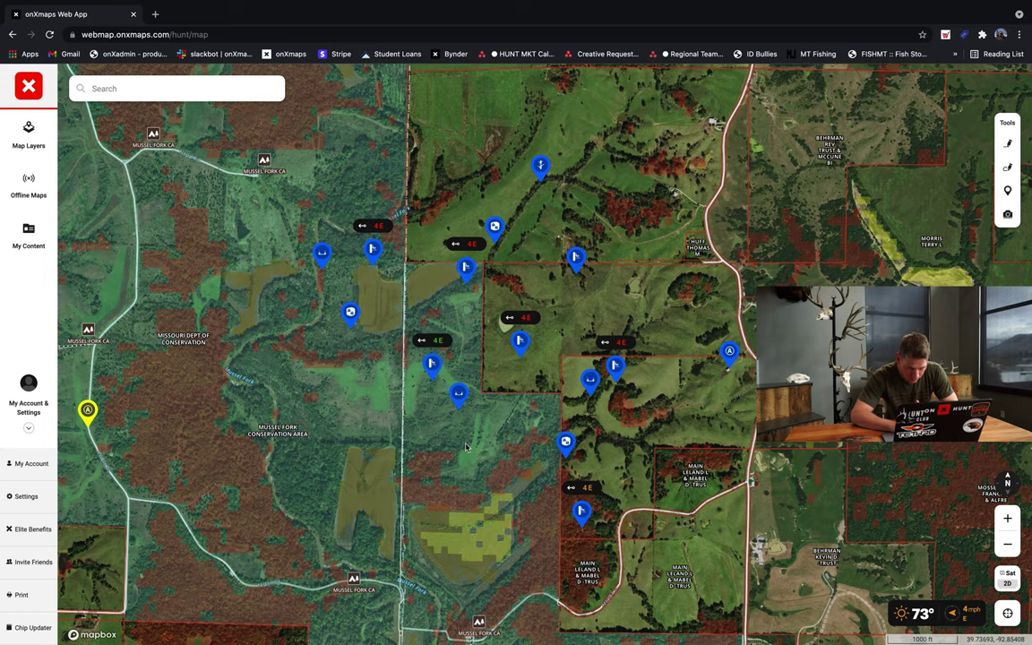
Check the crop data for the soybean field and the neighbouring corn field in Mussel Fork Conservation Area
left_click_drag(463, 438, 452, 422)
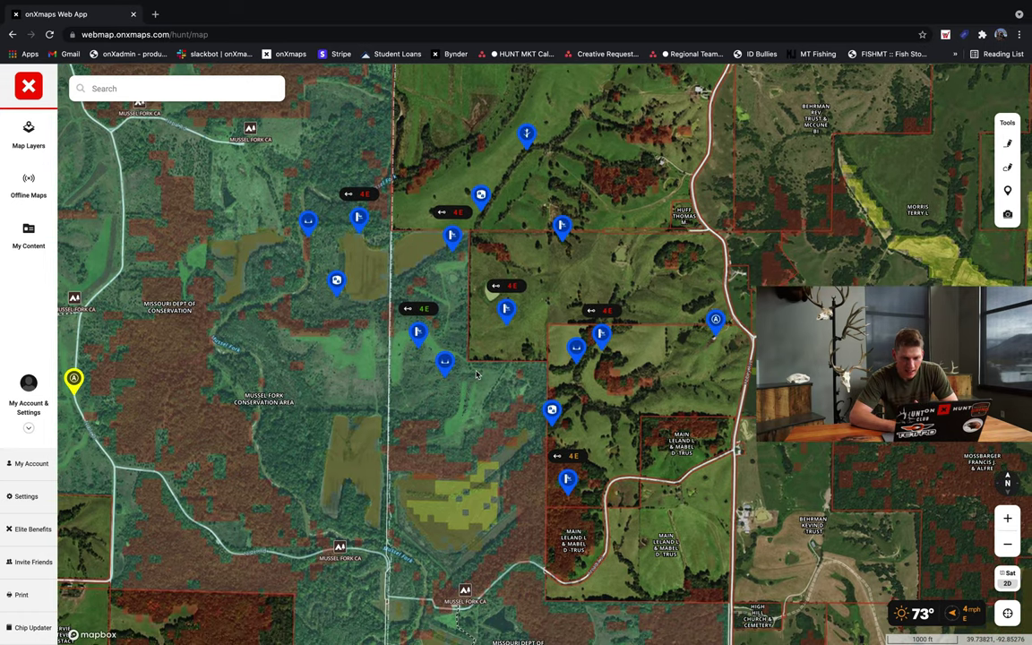
mouse_move(433, 507)
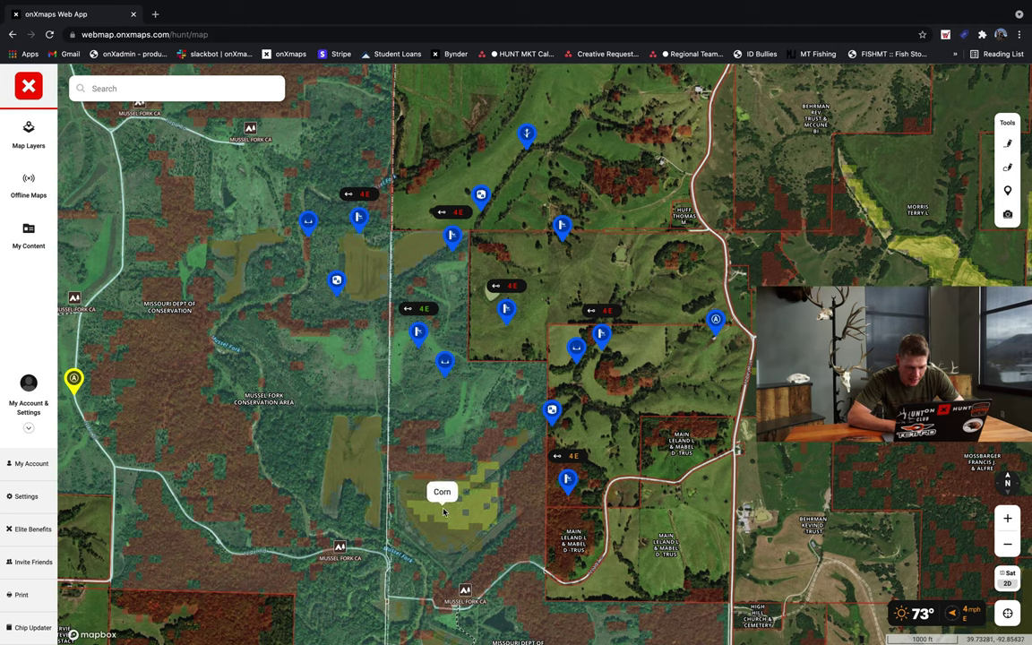
left_click(363, 468)
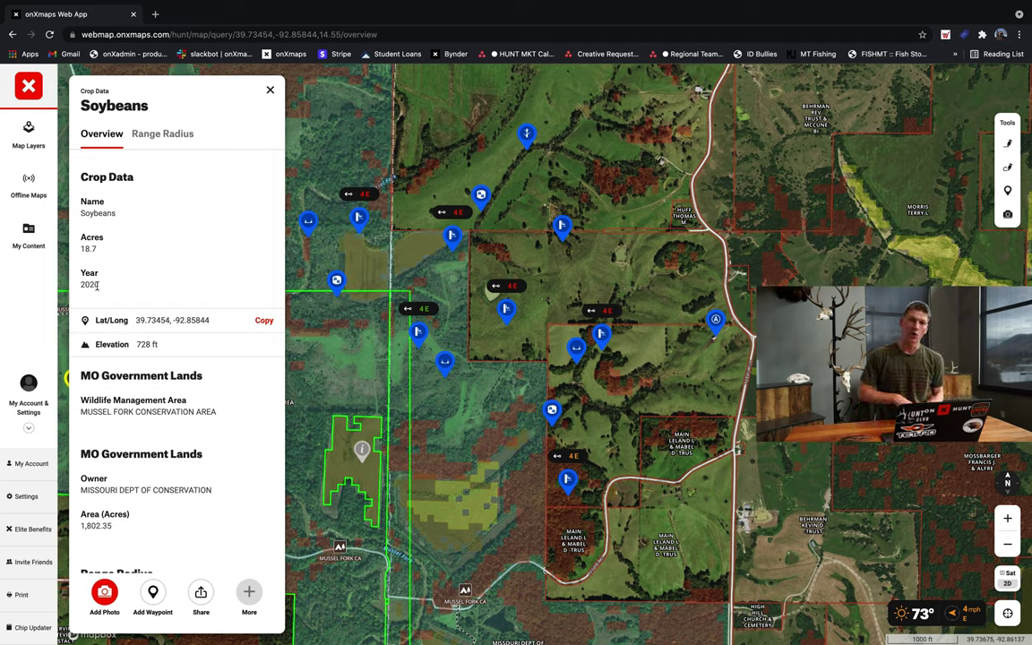
left_click(270, 90)
left_click(452, 515)
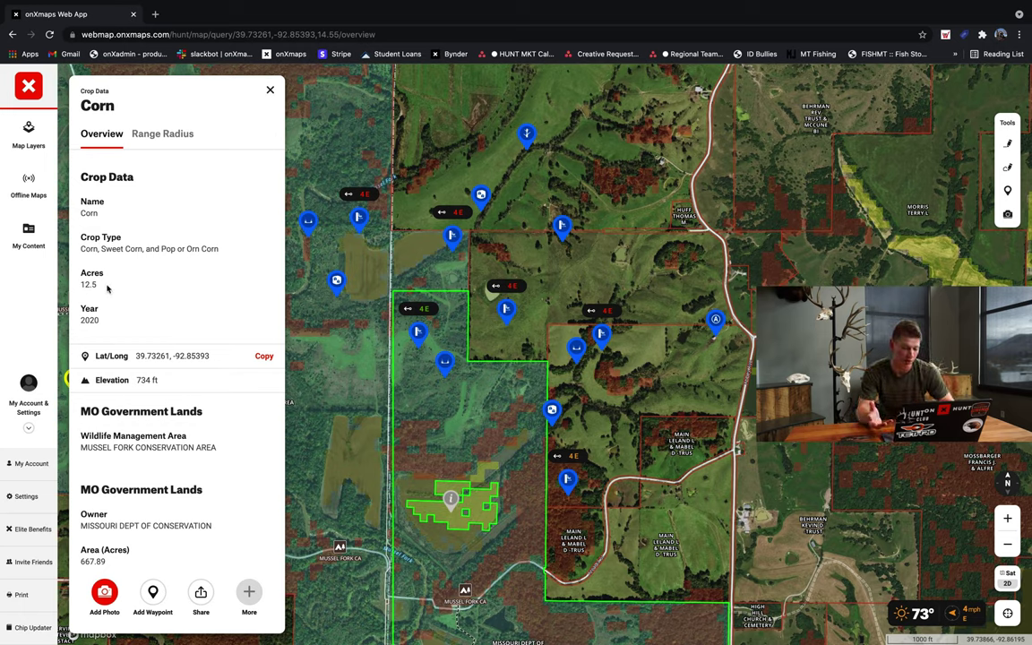
left_click(269, 89)
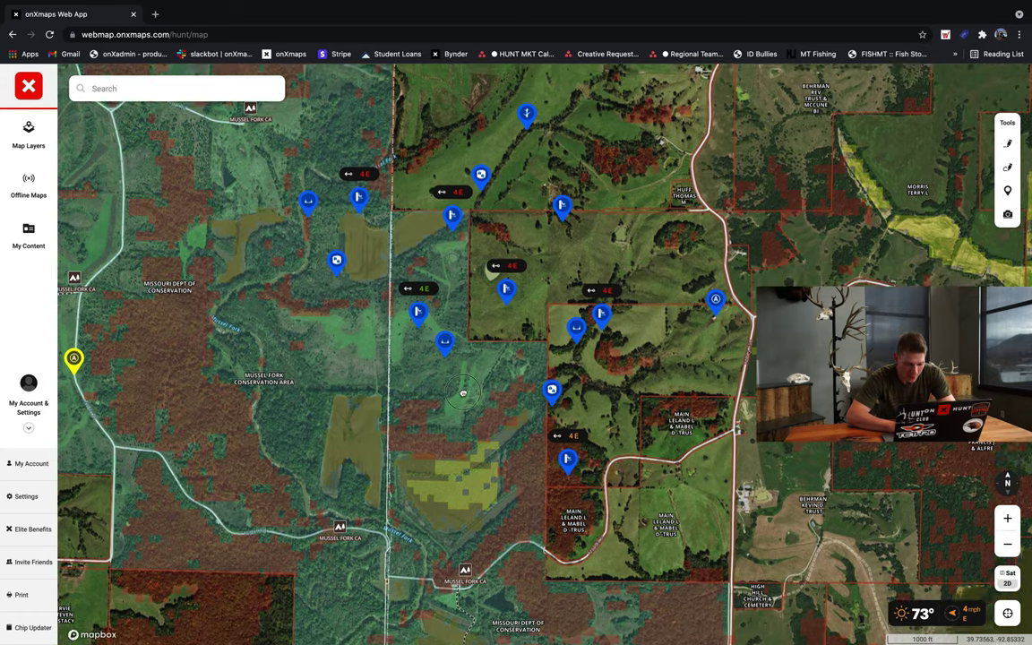
Switch the map to 3D and examine the terrain around the soybean and corn fields
scroll(420, 394, "down", 3)
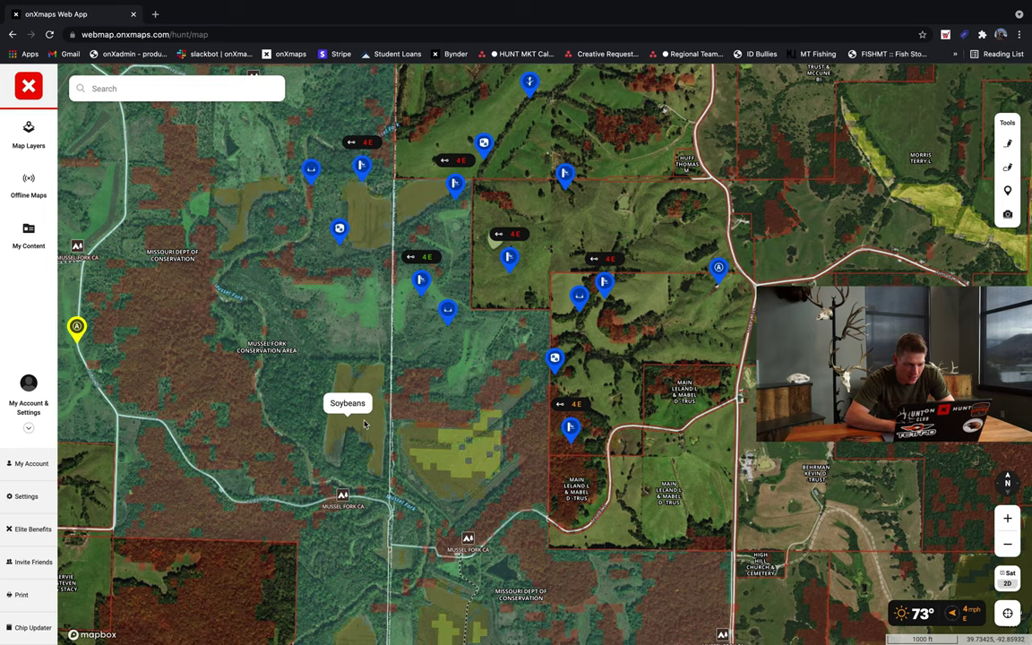
left_click(1006, 578)
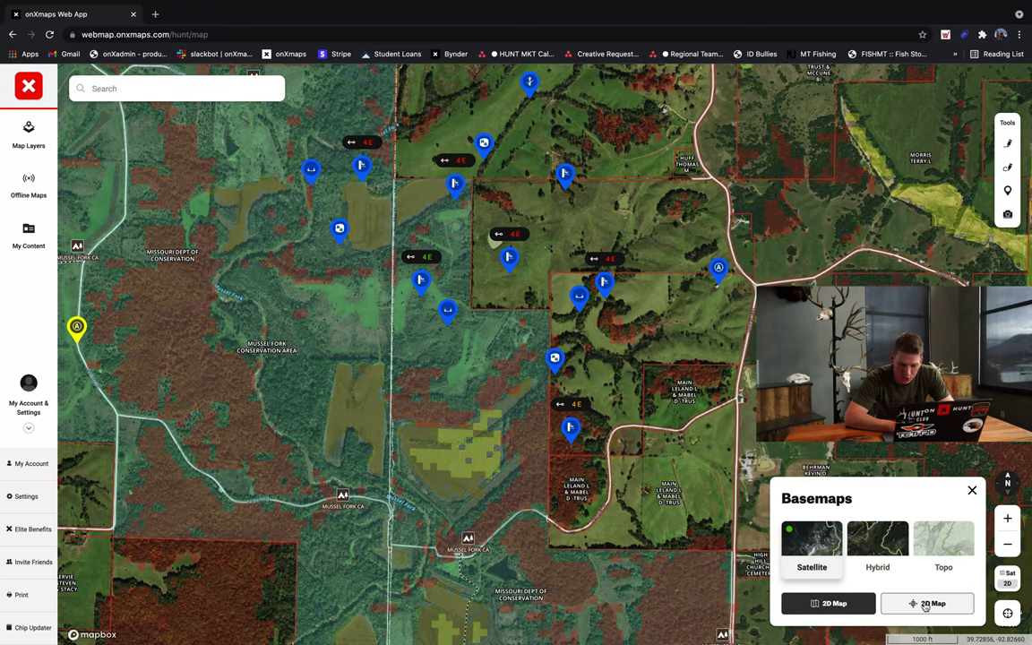
left_click(926, 605)
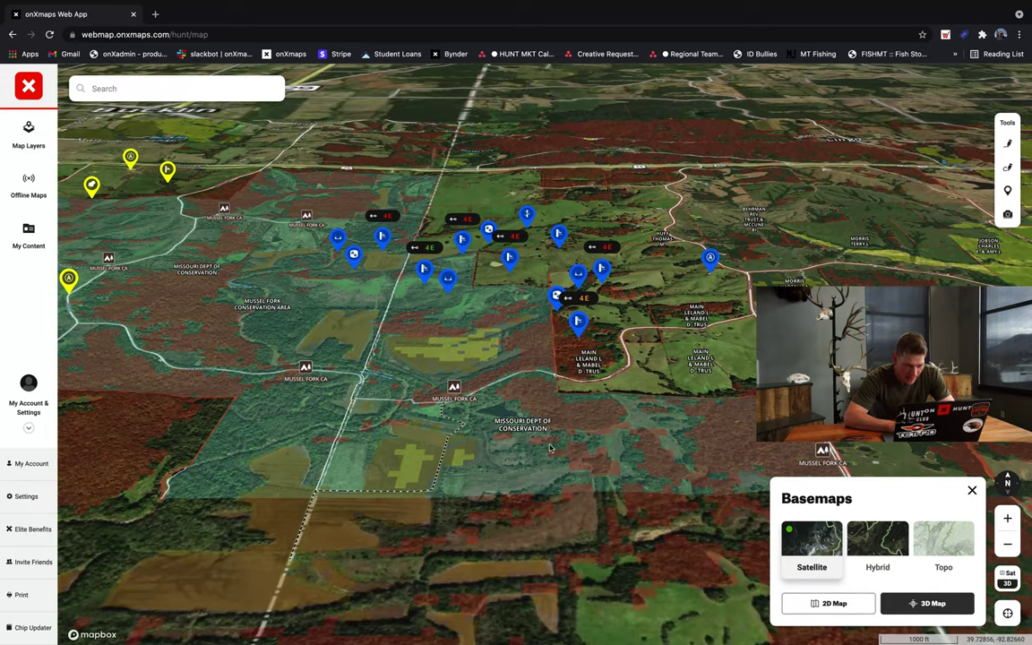
scroll(405, 351, "up", 5)
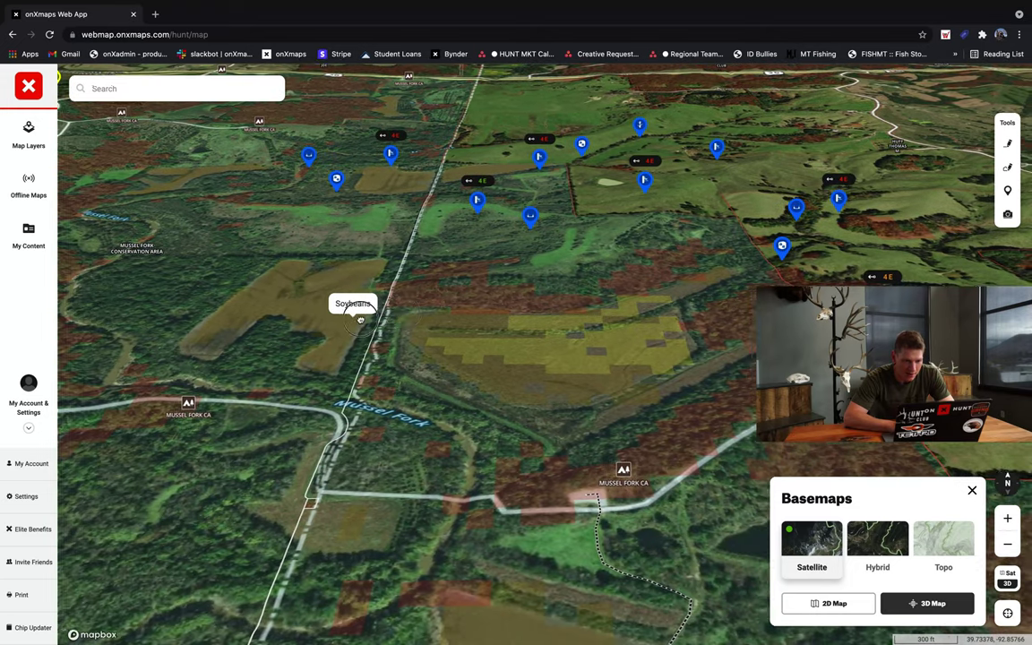
left_click_drag(359, 319, 436, 314)
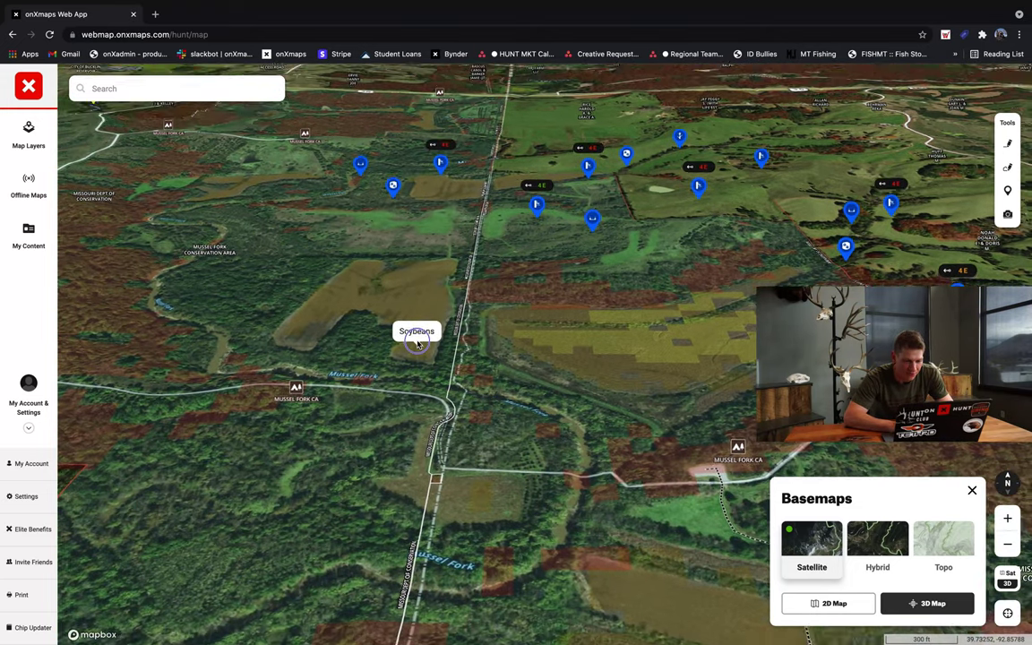
left_click_drag(415, 345, 416, 341)
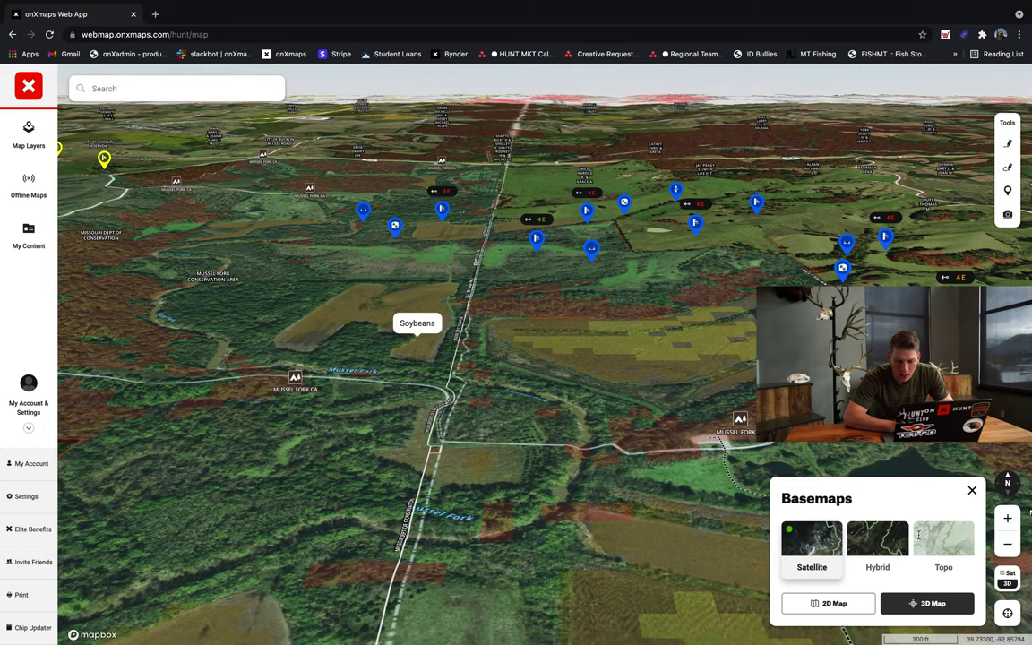
Change the basemap to Topo and examine the contour lines north of the corn field
left_click(944, 542)
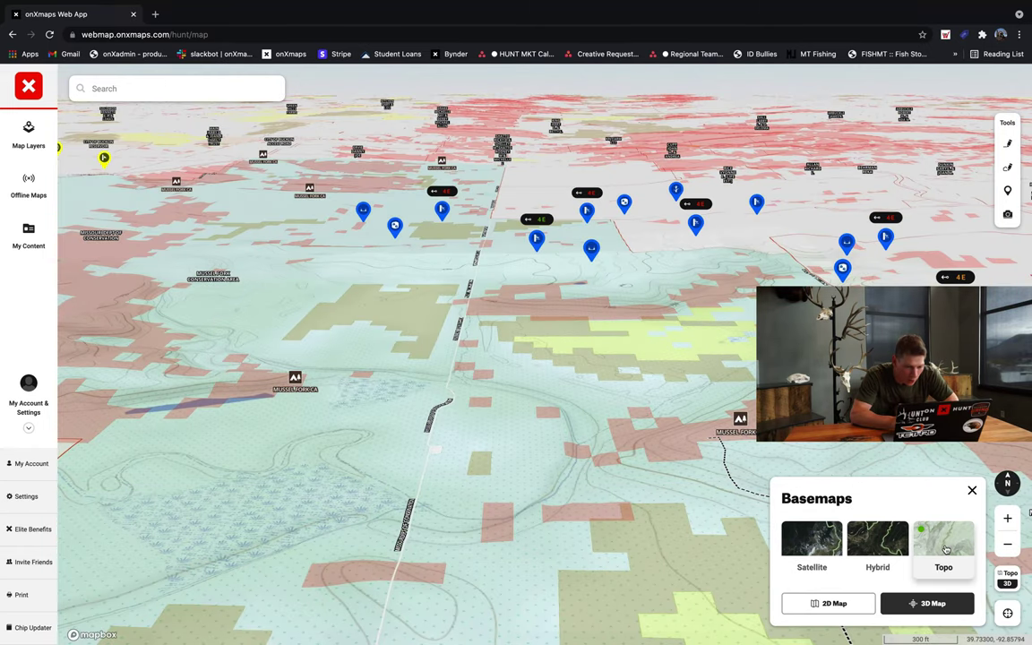
left_click_drag(567, 379, 479, 490)
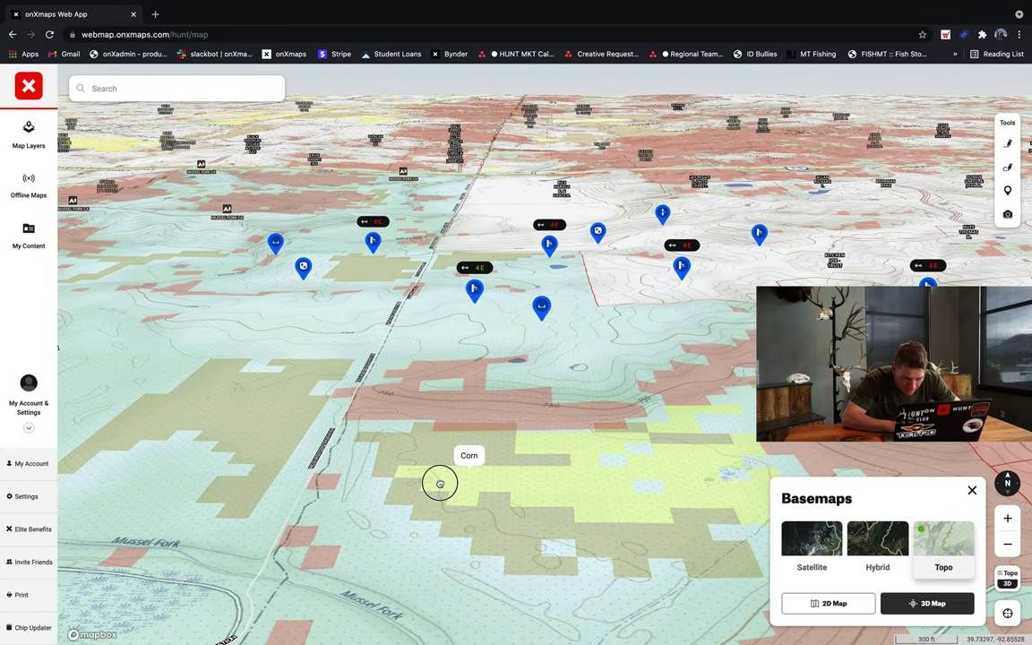
left_click_drag(440, 481, 391, 479)
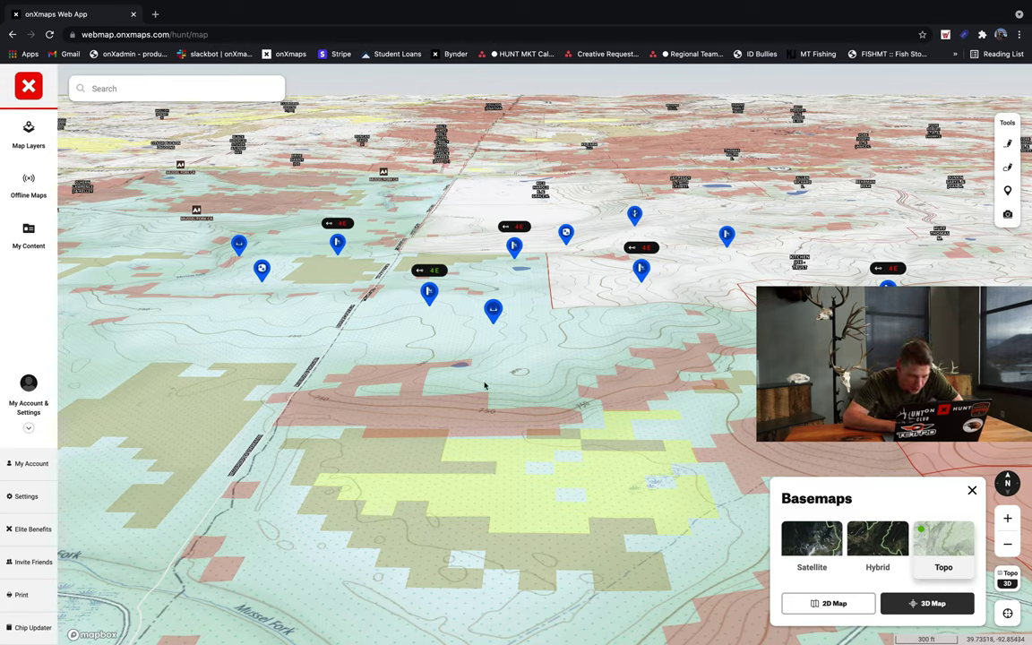
Add and save a blue Bedding Area waypoint on the oak-covered point just northwest of the corn field
left_click(1006, 190)
left_click(516, 343)
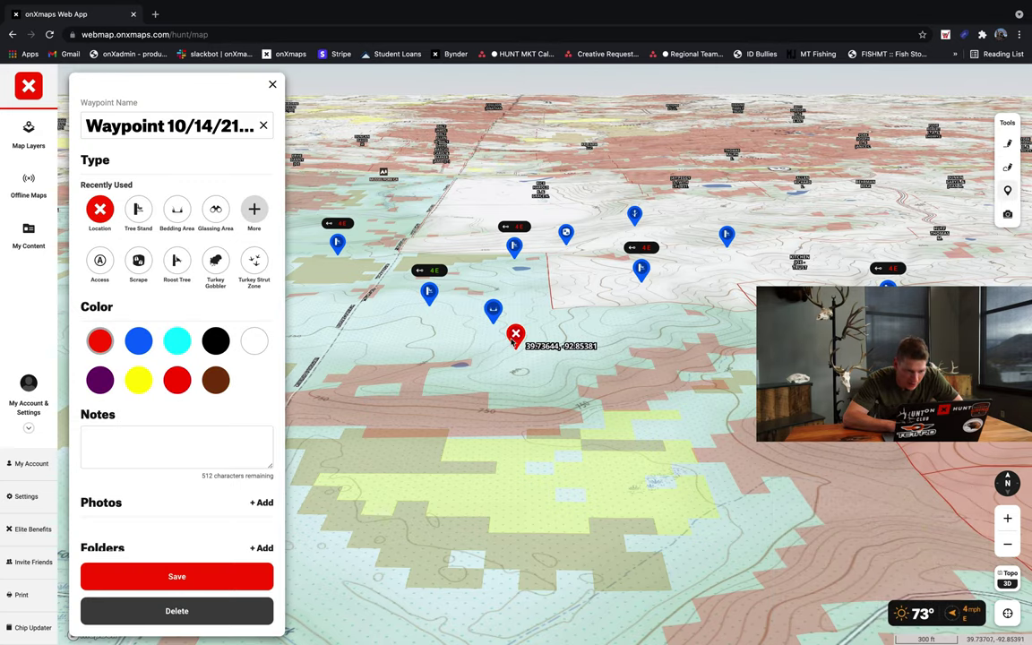
left_click(408, 388)
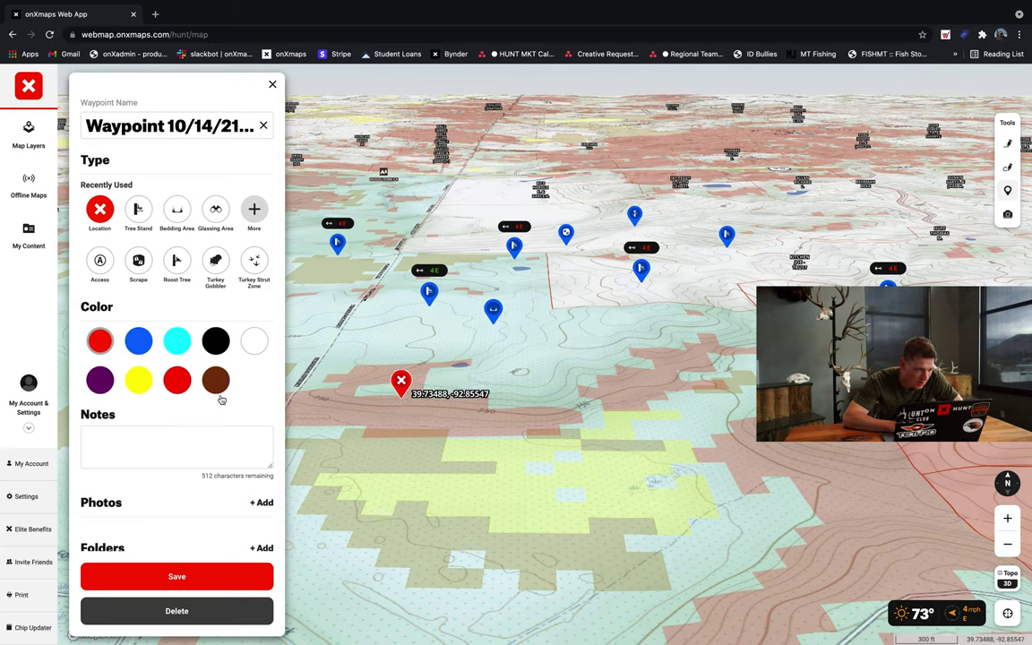
left_click(138, 339)
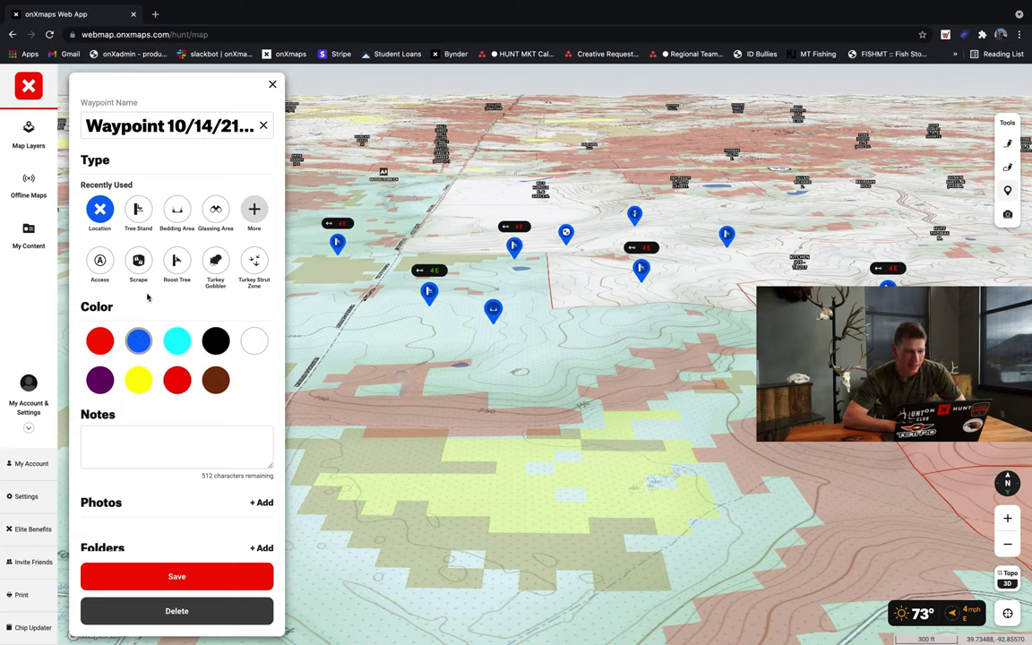
left_click(178, 213)
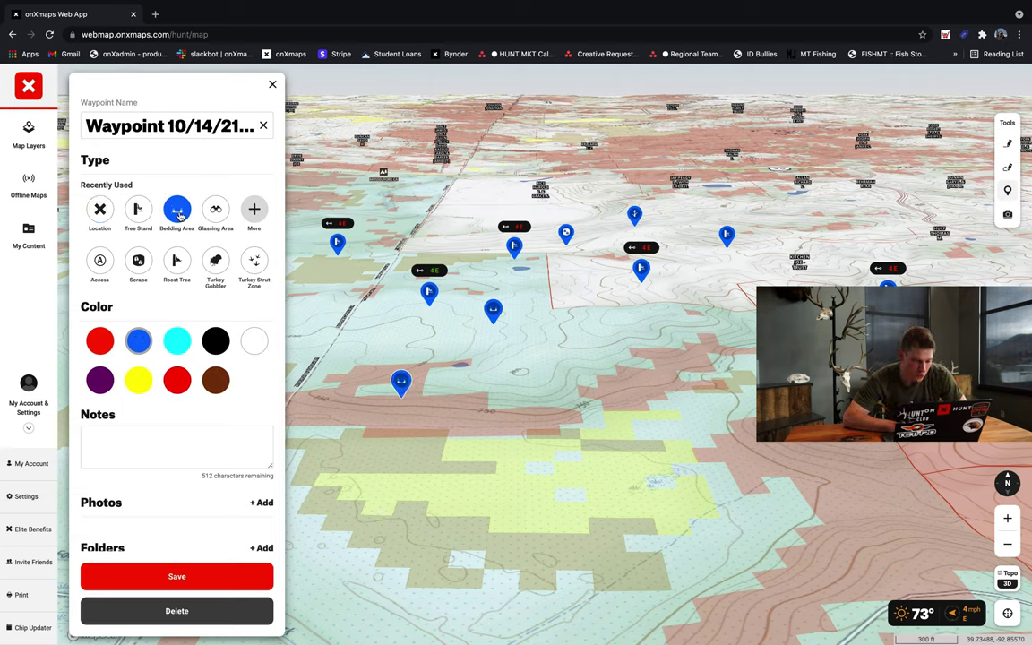
left_click(185, 582)
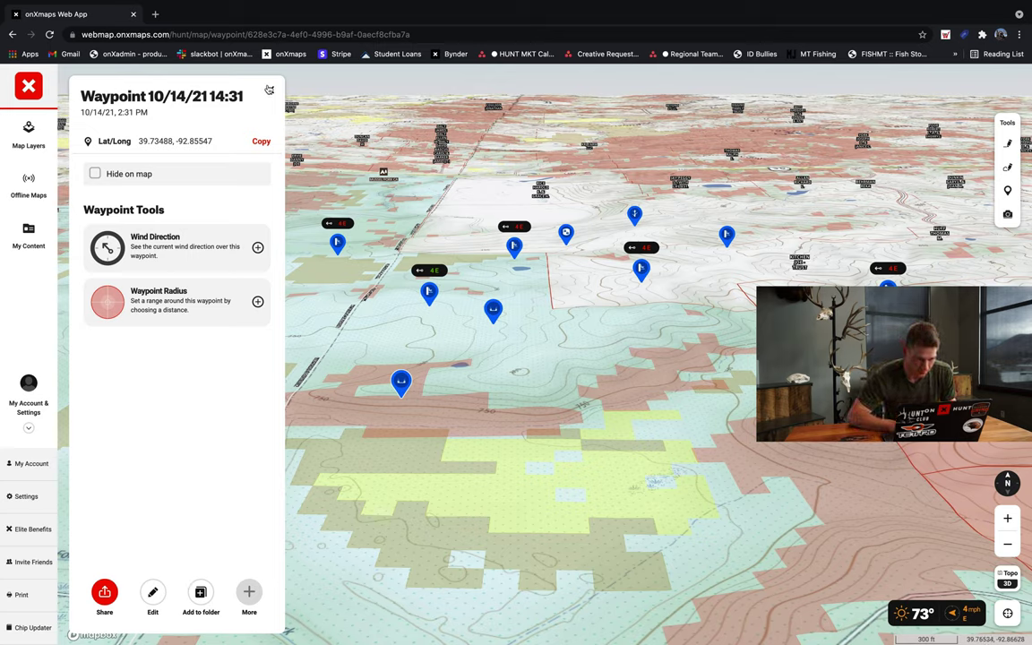
left_click(271, 90)
Return the map to 2D with the Satellite basemap and view the area around the new bedding waypoint
left_click(1006, 577)
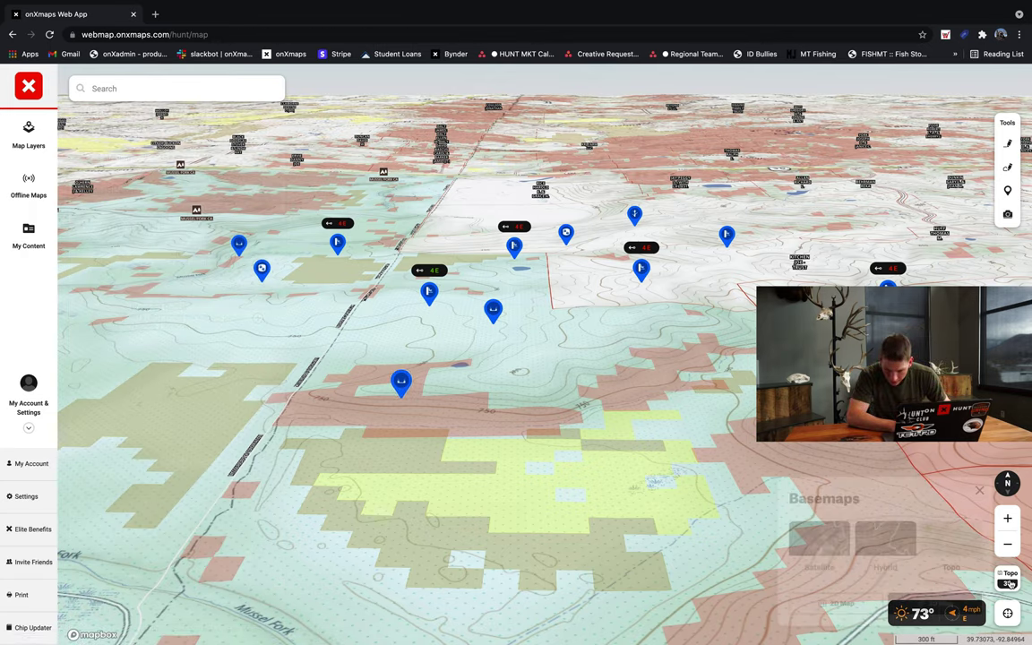
left_click(839, 602)
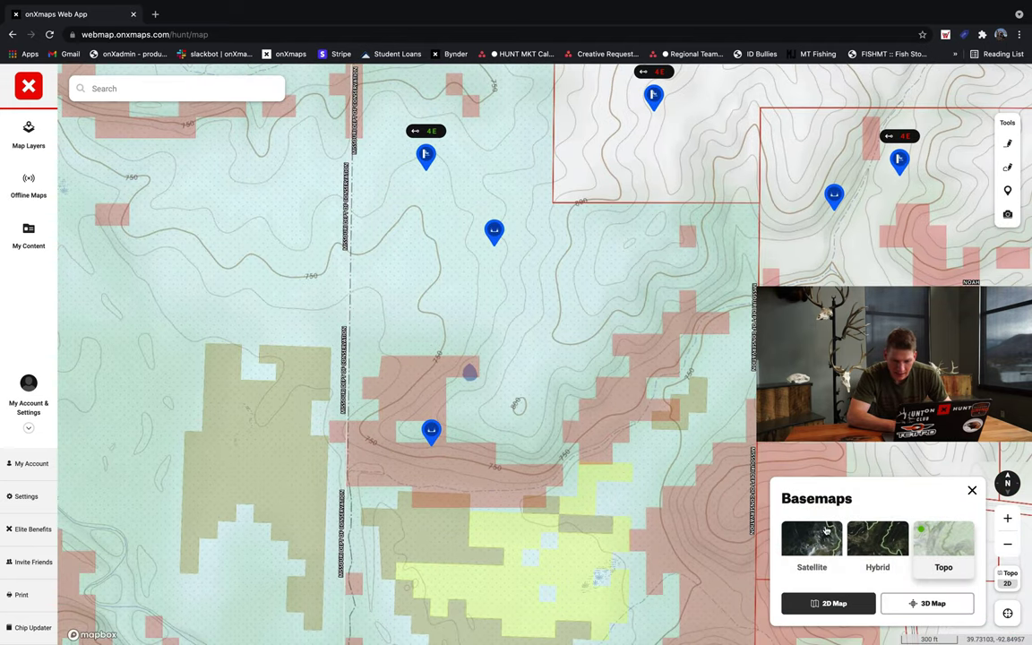
left_click(812, 537)
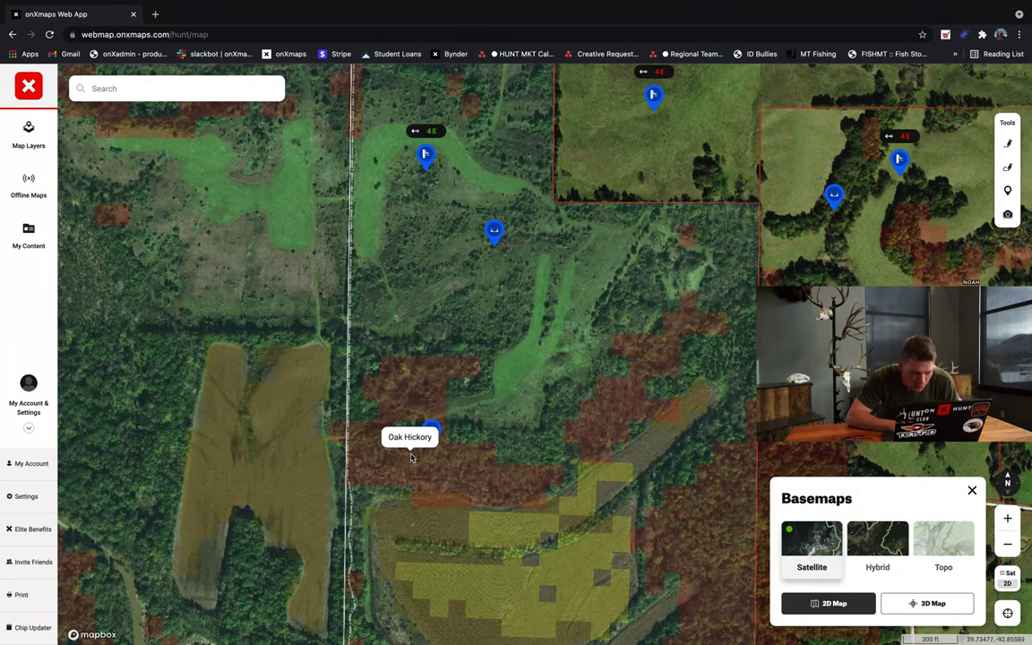
left_click_drag(430, 442, 459, 431)
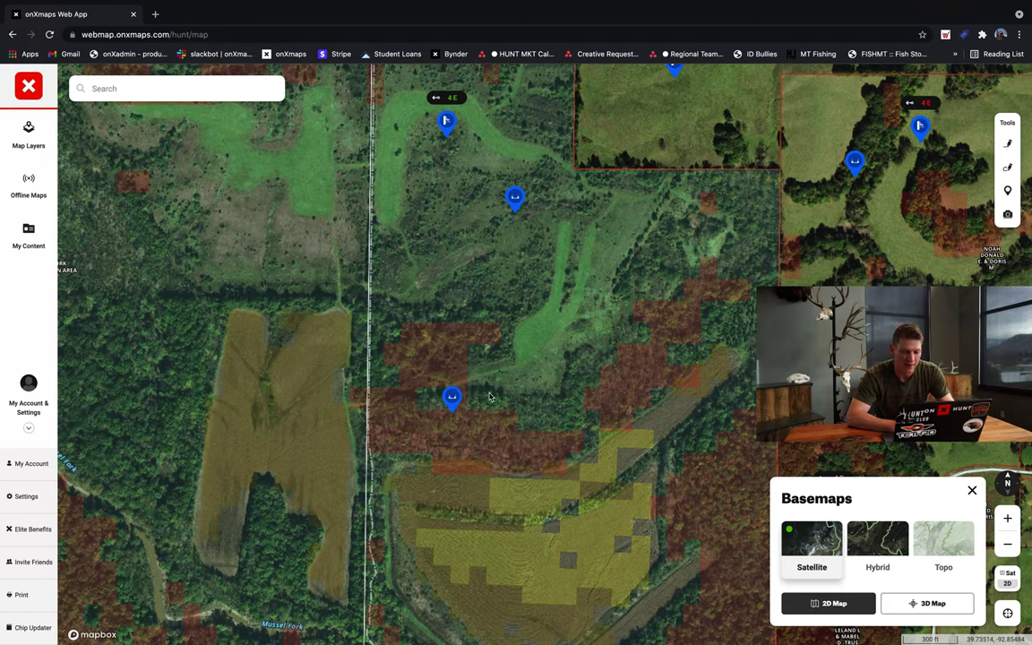
Examine the oak-hickory cover around the new bedding waypoint and its edge with the soybean field to the south
scroll(473, 419, "up", 3)
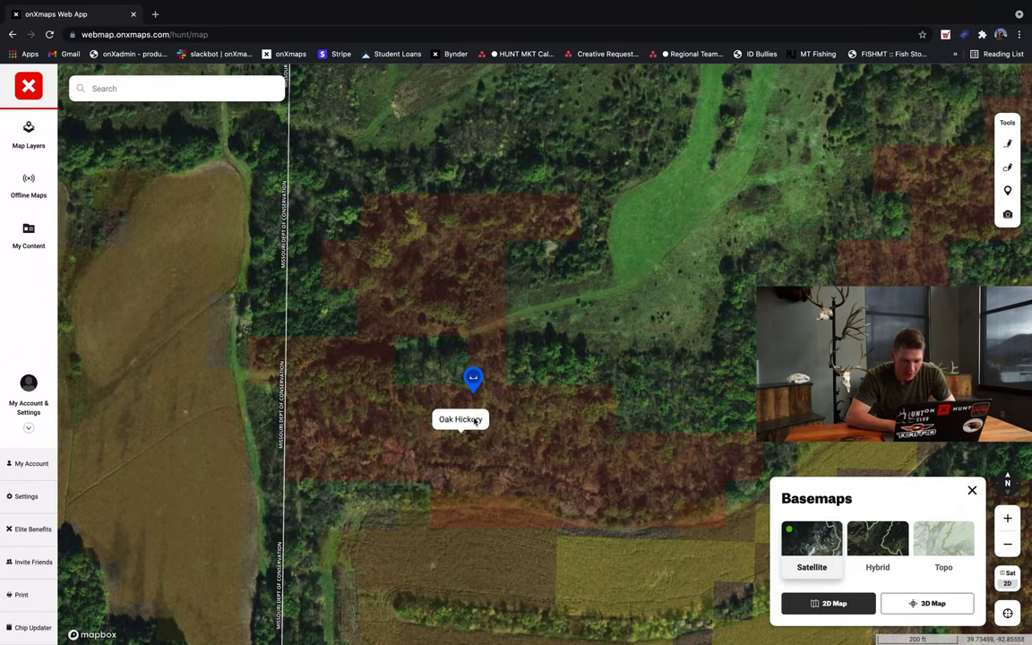
scroll(478, 445, "down", 5)
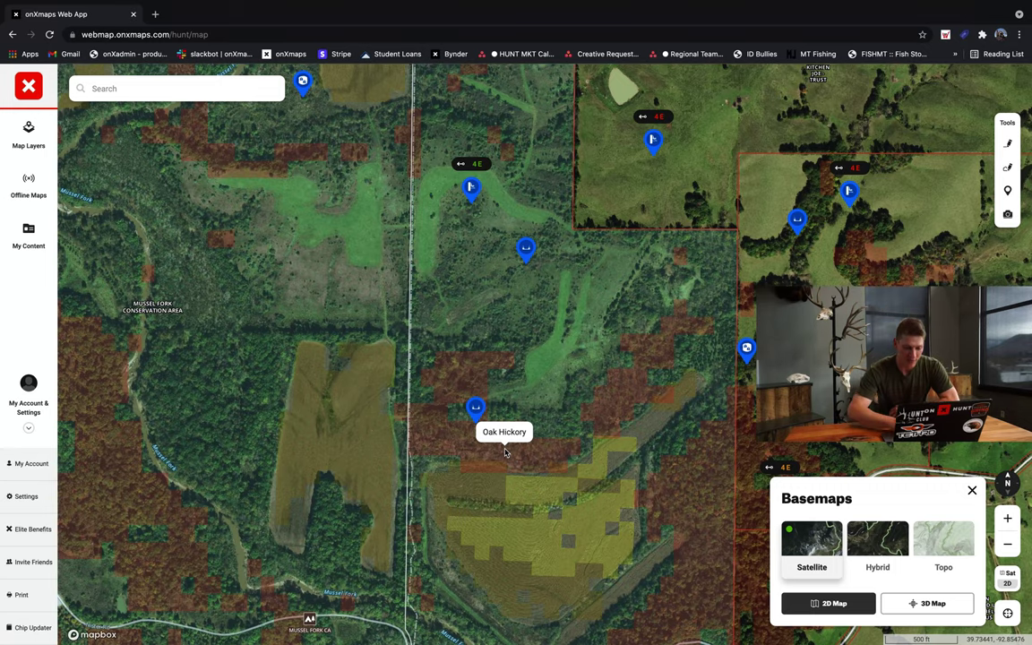
scroll(442, 427, "up", 5)
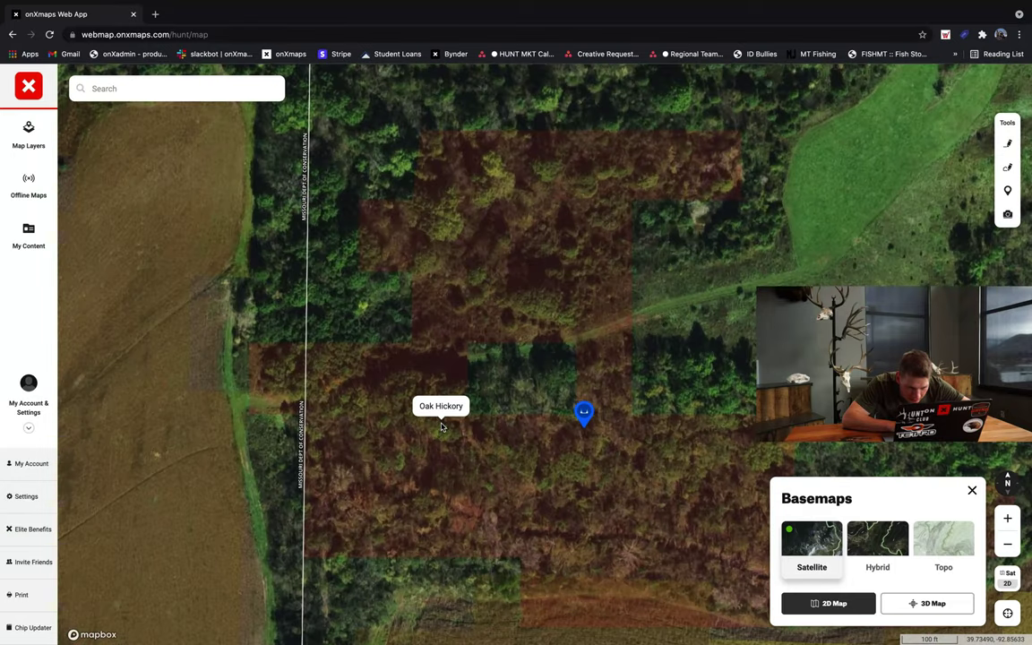
scroll(440, 427, "up", 1)
left_click_drag(555, 464, 423, 352)
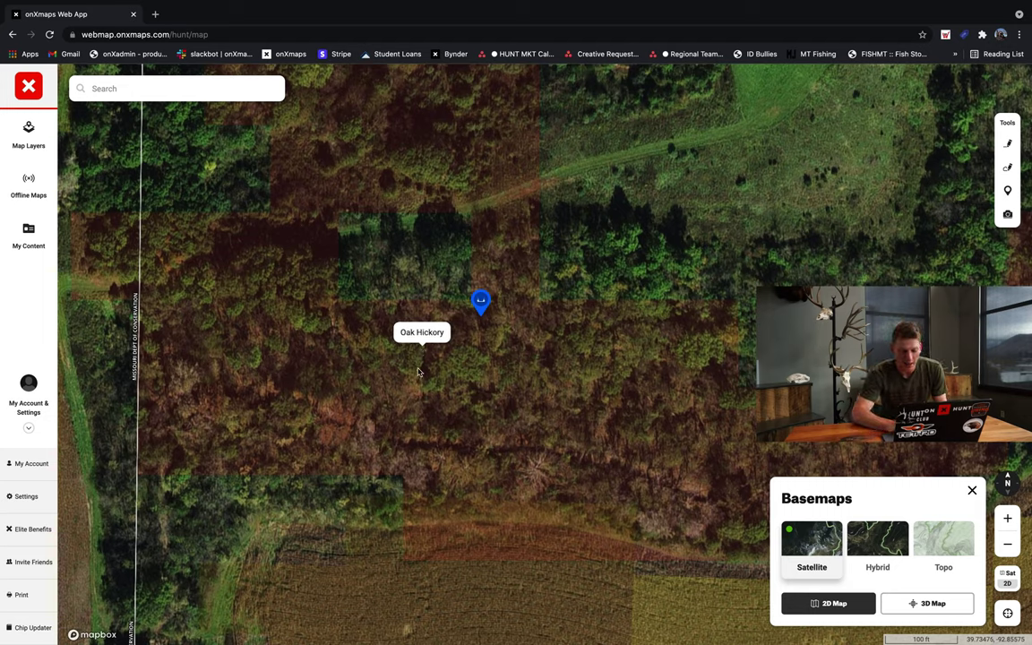
scroll(455, 579, "down", 1)
scroll(455, 579, "down", 1)
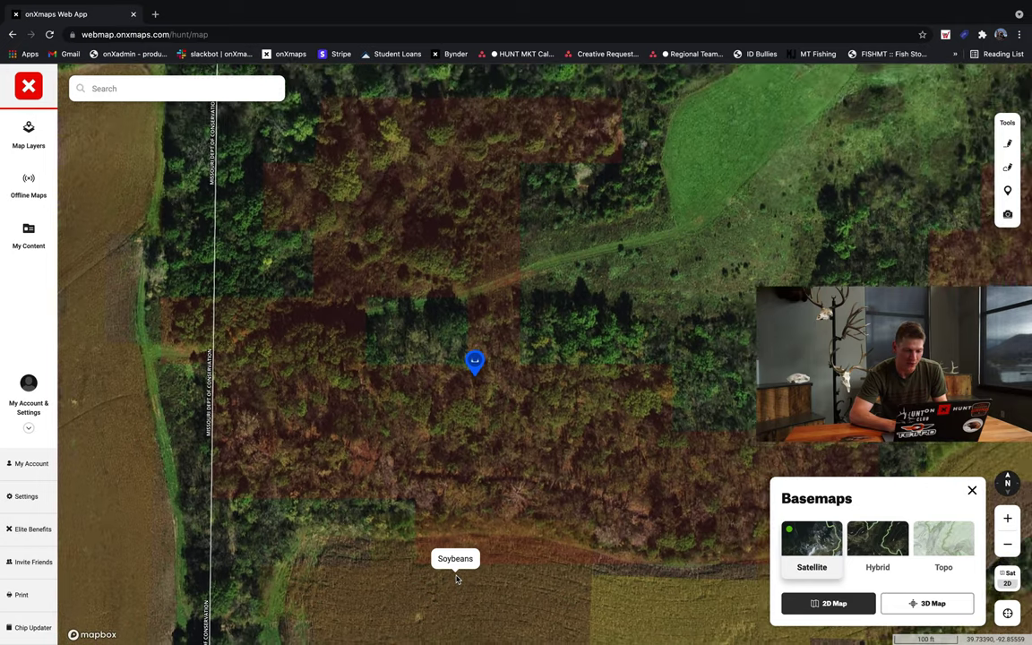
left_click_drag(470, 499, 451, 444)
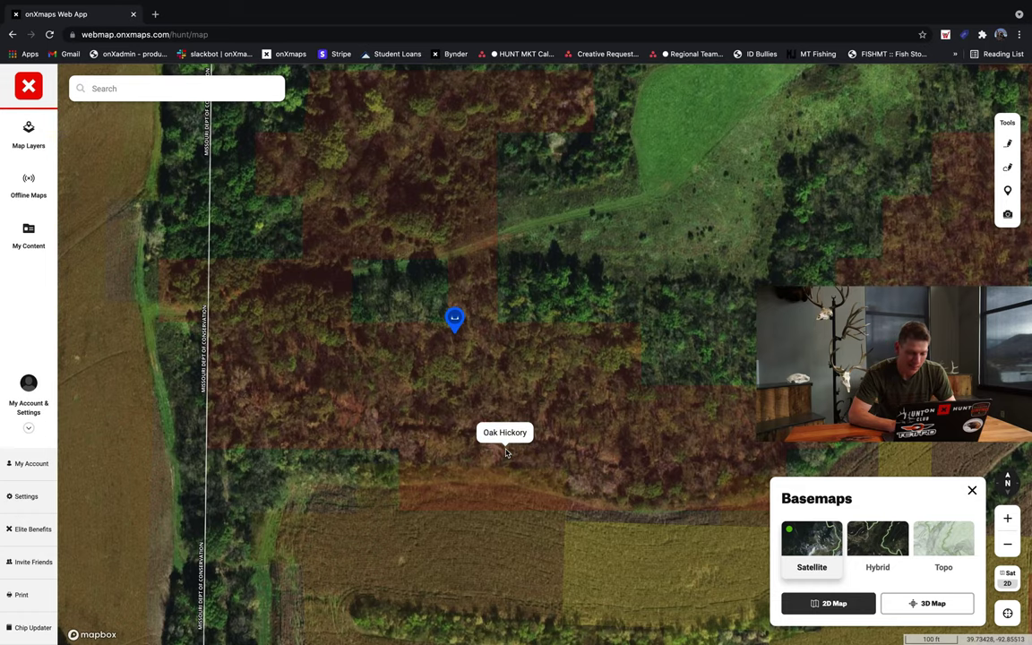
scroll(505, 453, "down", 3)
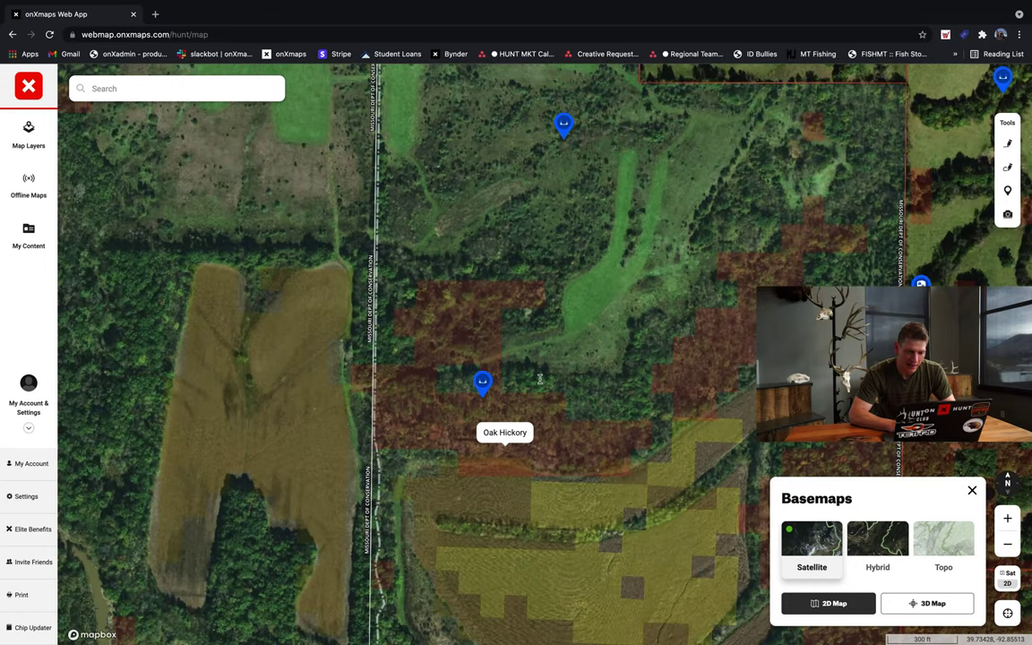
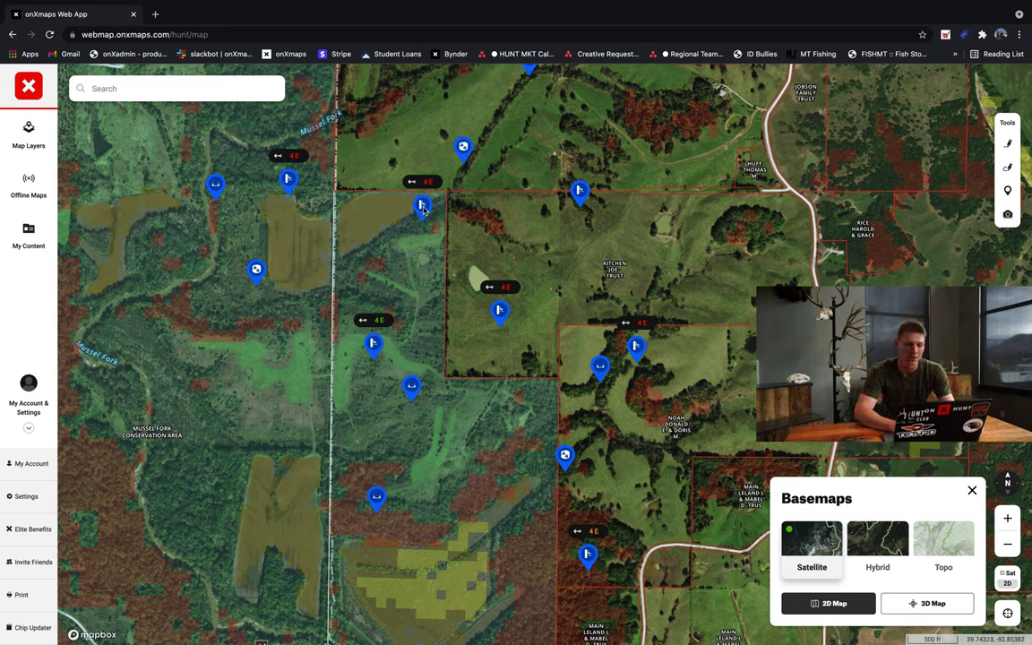
Set North, Northeast and Northwest as the optimal wind directions for the stand waypoint that has no wind indicator yet, east of the soybean fields
left_click(411, 332)
left_click(269, 90)
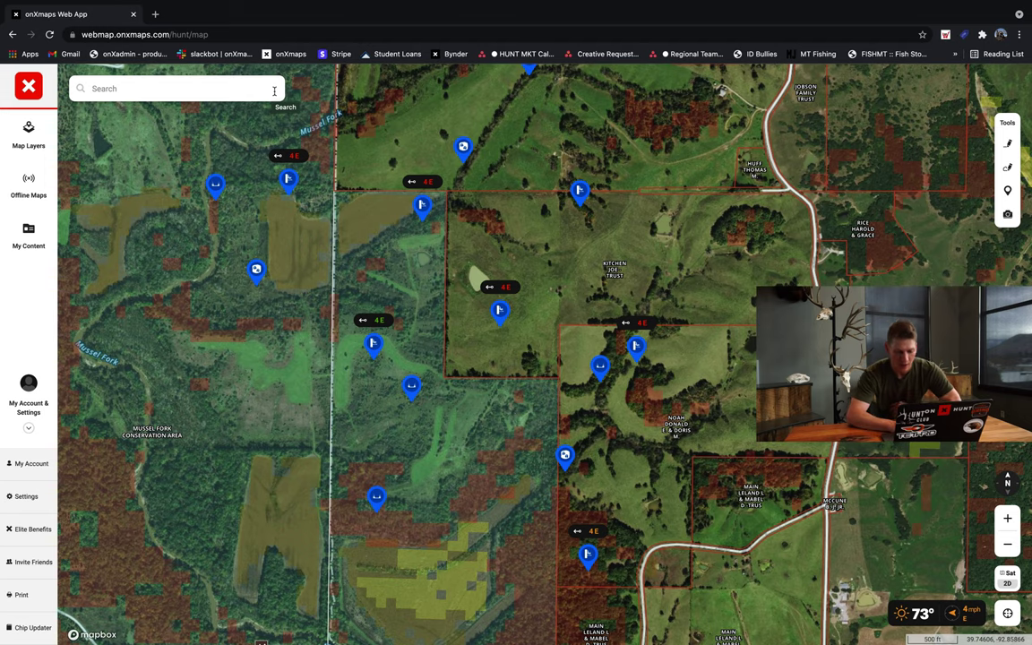
left_click_drag(643, 432, 632, 479)
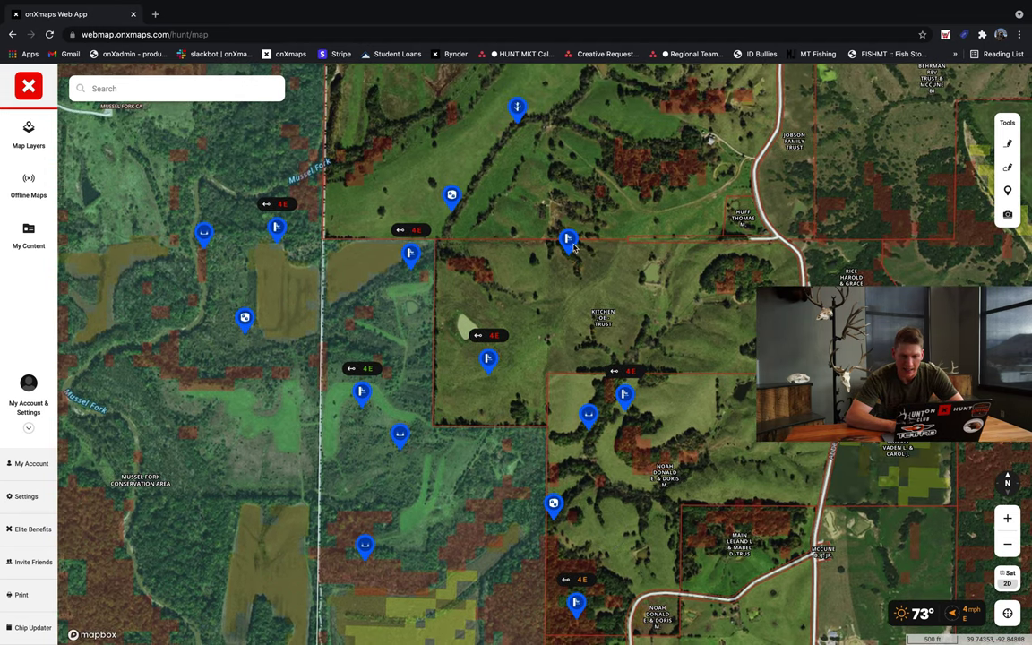
left_click(568, 240)
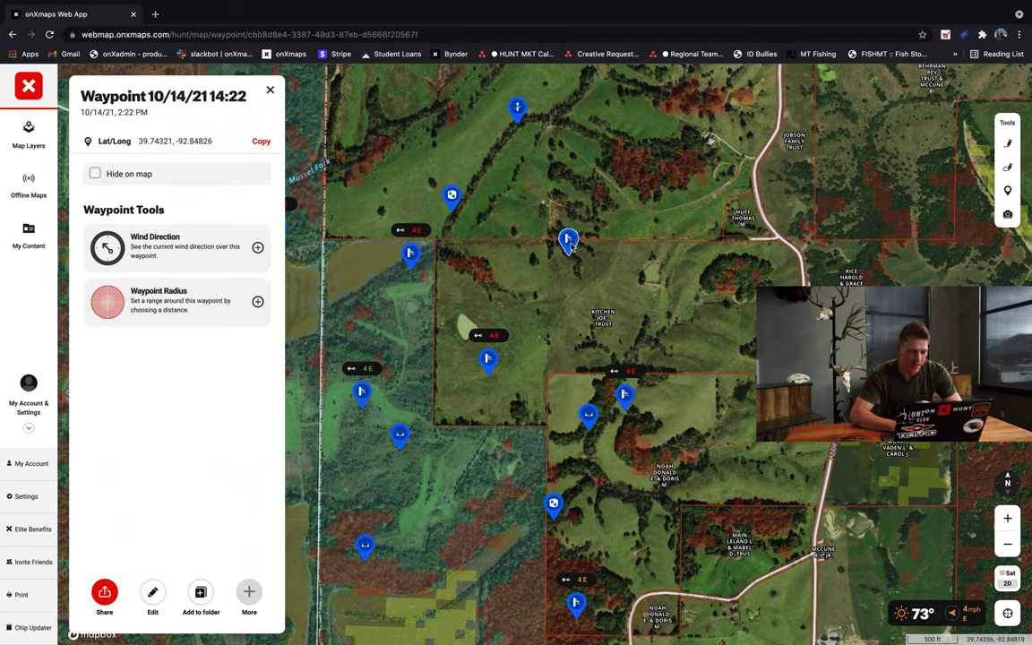
left_click(158, 254)
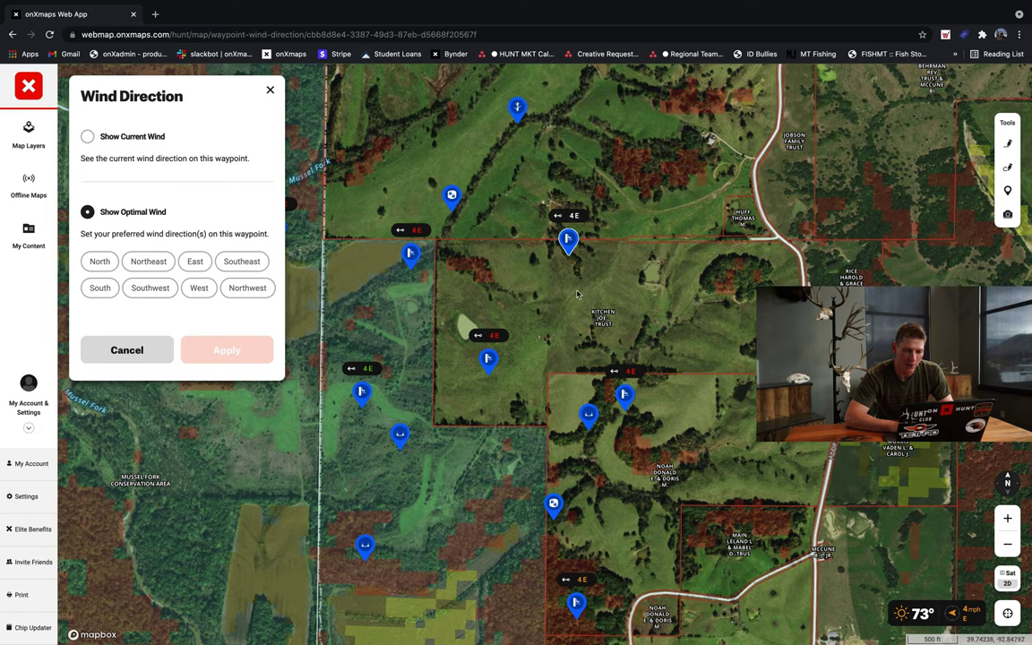
left_click(101, 263)
left_click(138, 264)
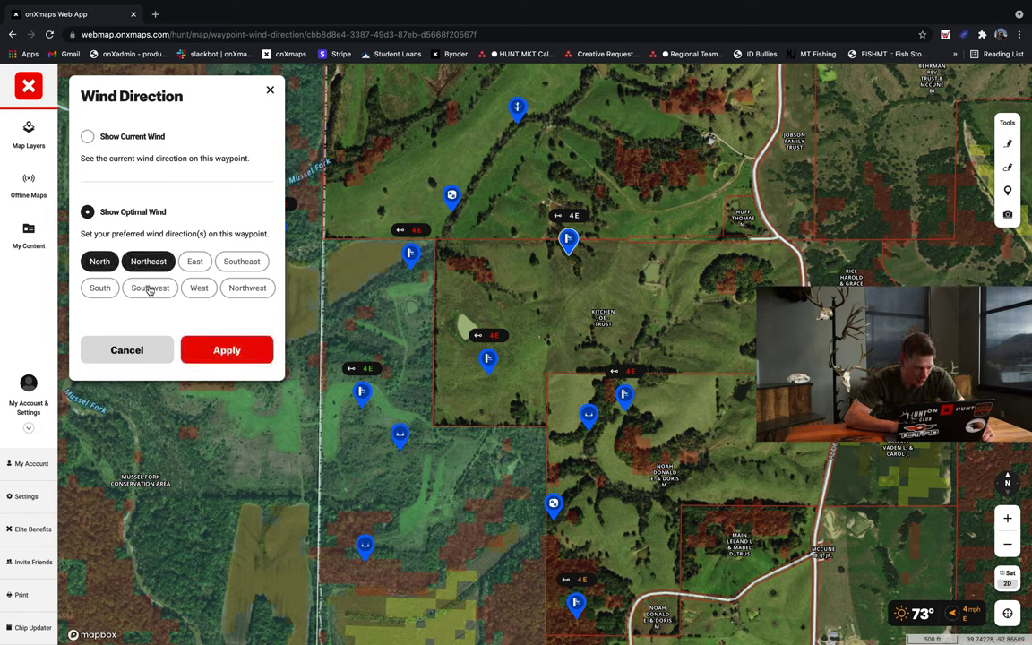
left_click(238, 288)
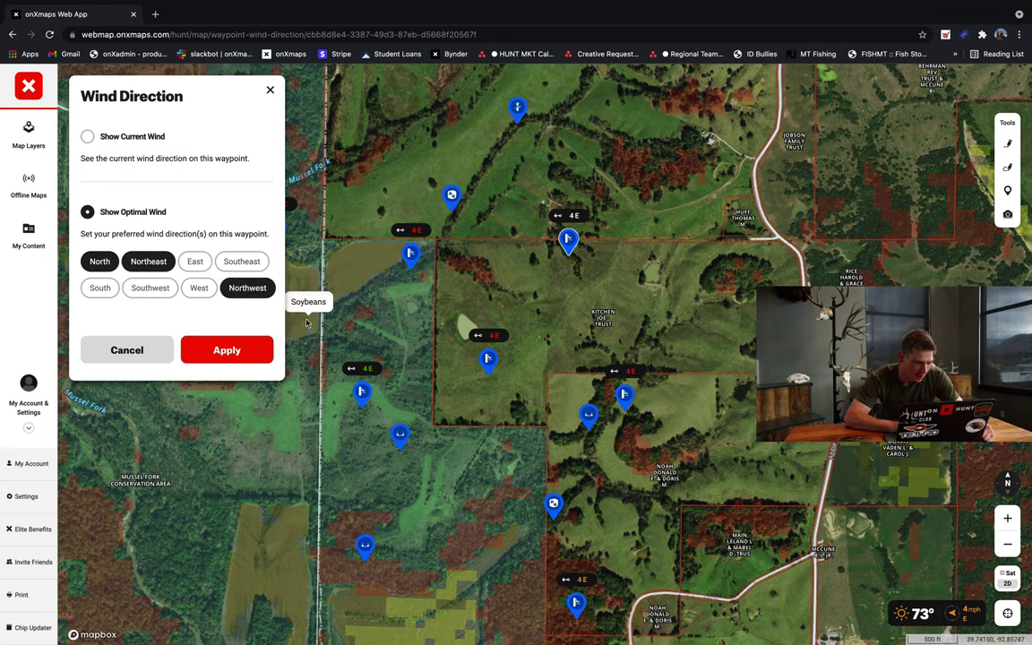
left_click(247, 349)
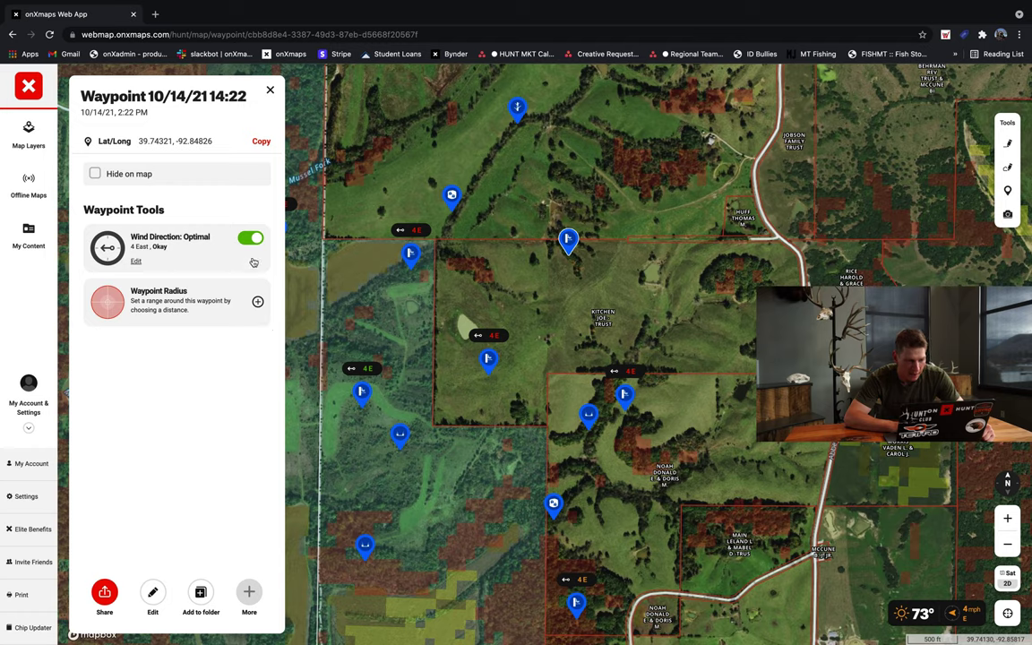
mouse_move(545, 235)
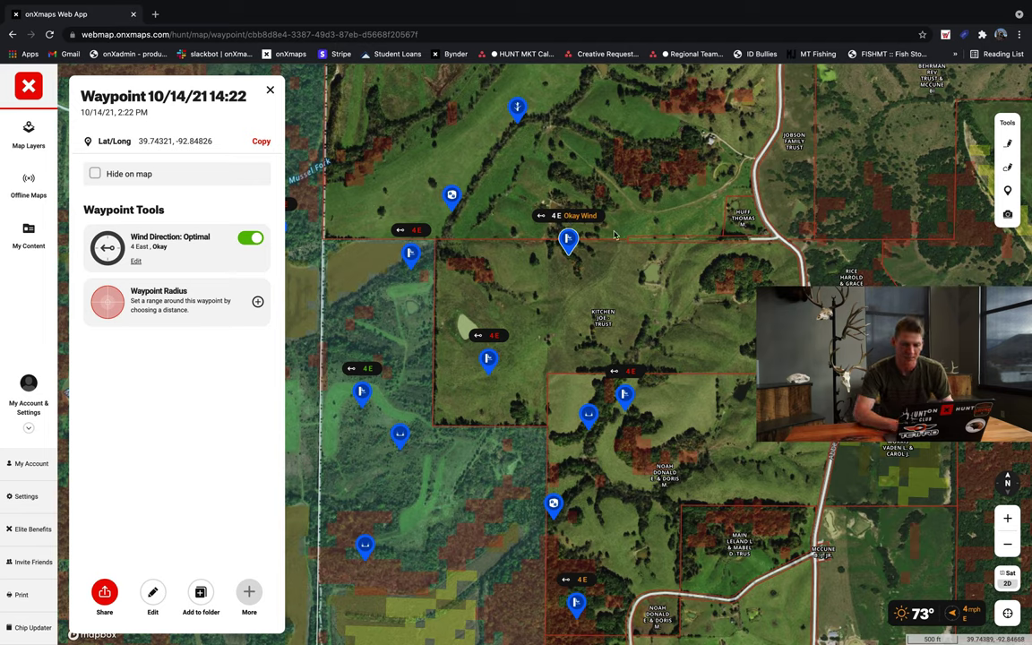
left_click(269, 91)
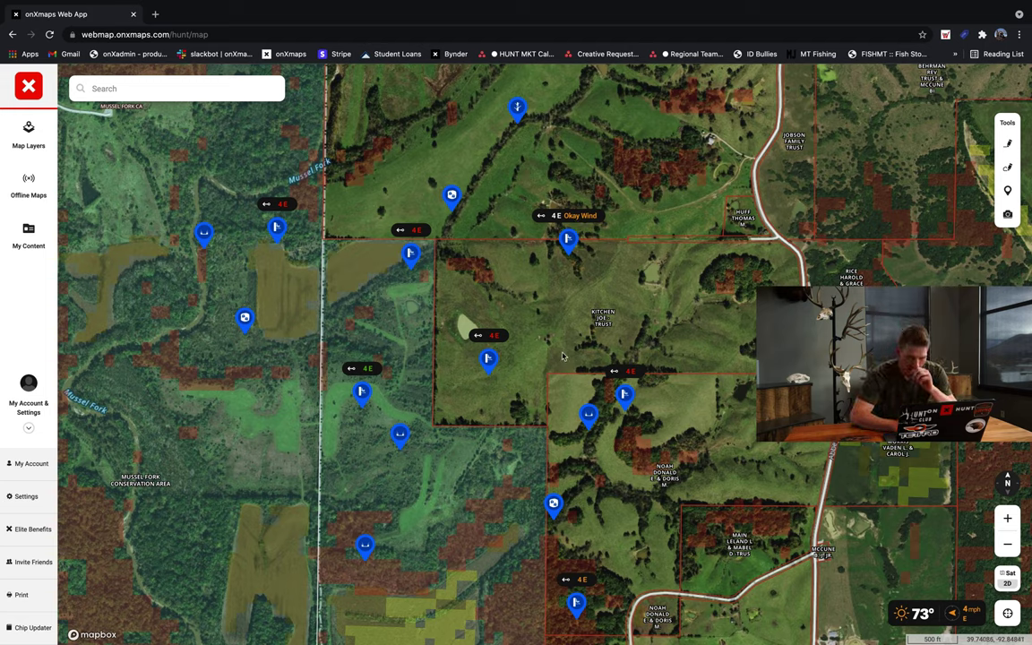
Apply a 100-yard radius to the bedding waypoint just southeast of the stand marked with a green wind reading
left_click_drag(395, 385, 392, 378)
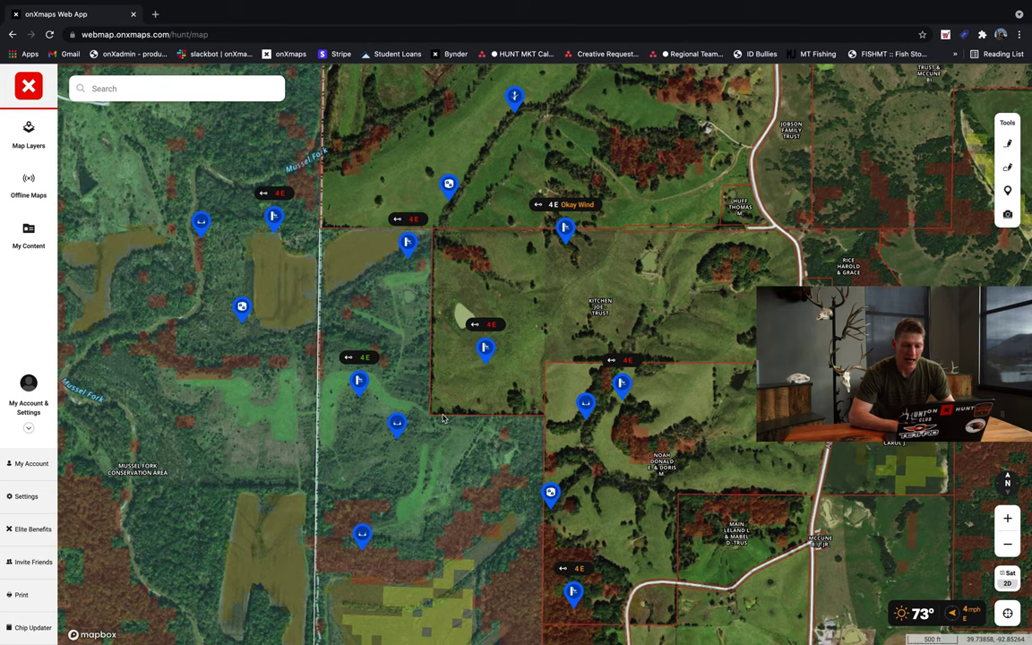
left_click(397, 426)
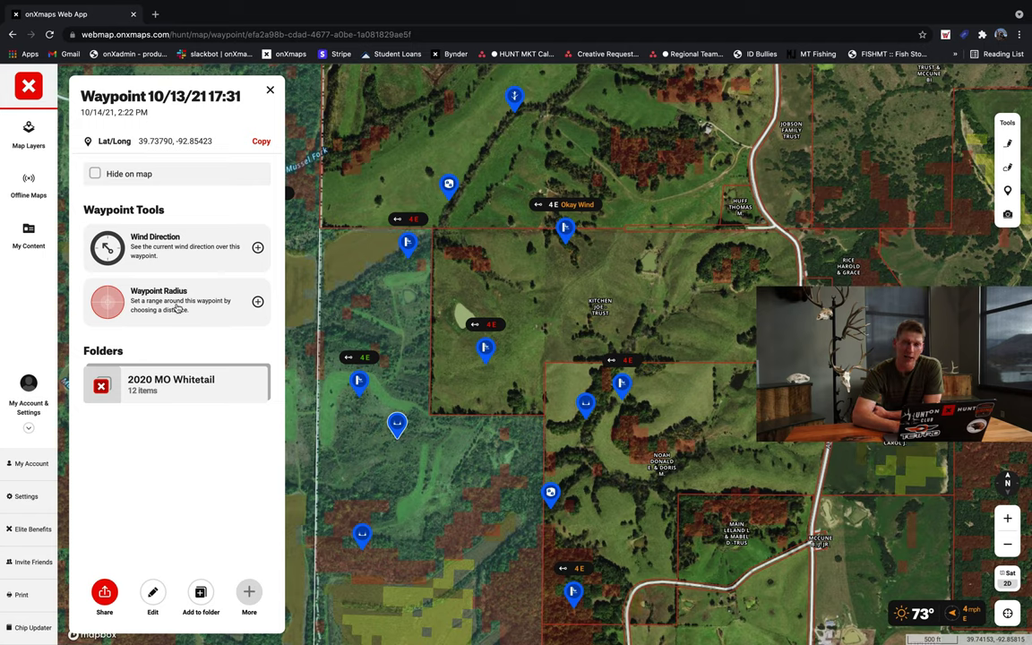
left_click(177, 308)
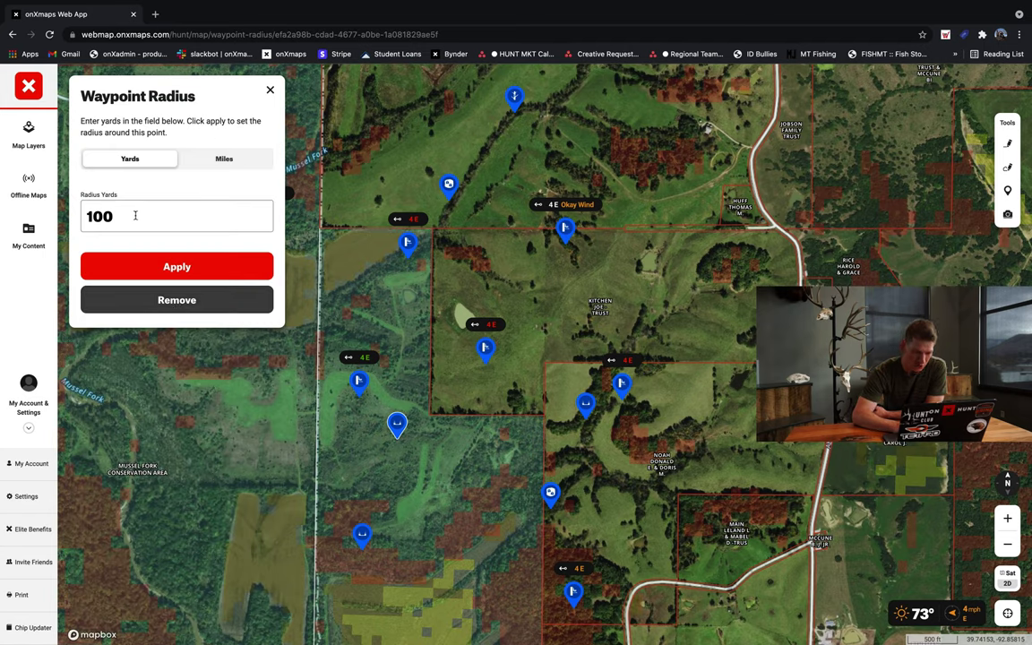
left_click_drag(135, 215, 85, 214)
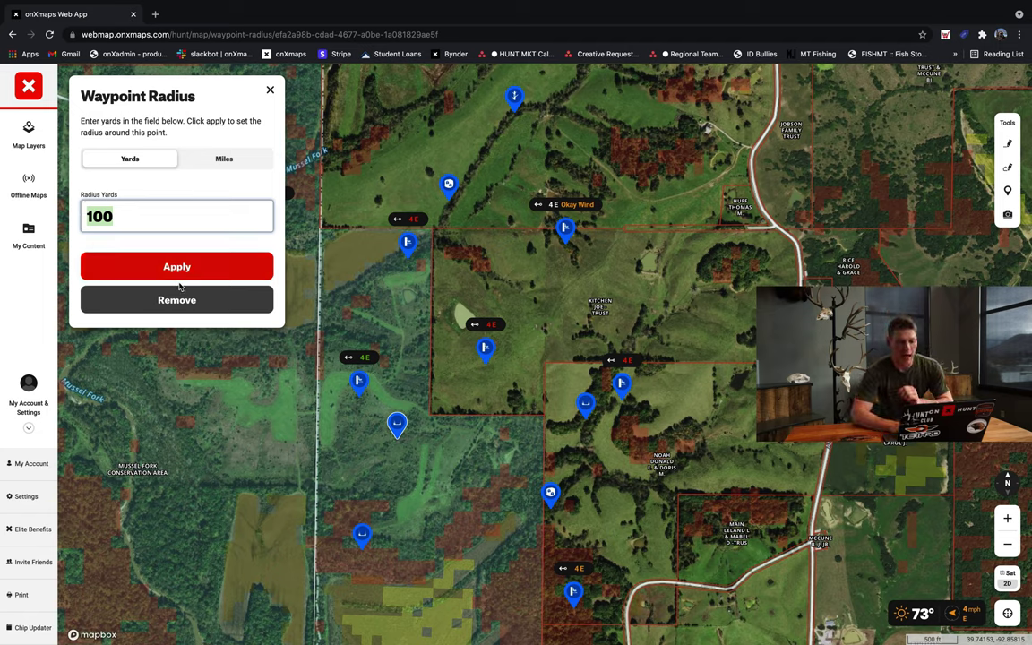
left_click(117, 222)
left_click_drag(117, 222, 85, 220)
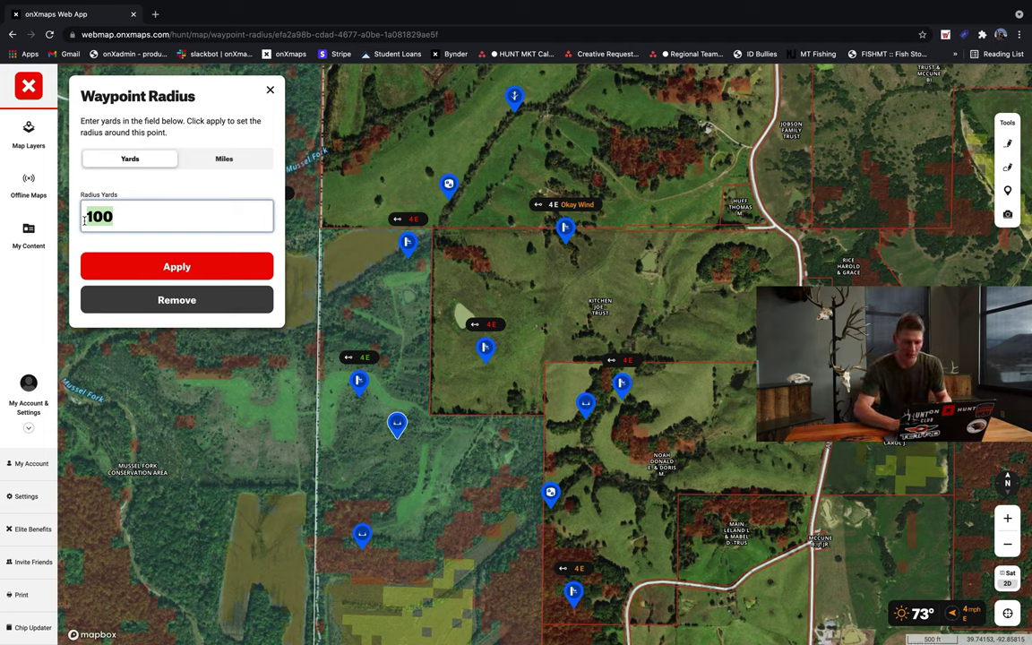
left_click(149, 266)
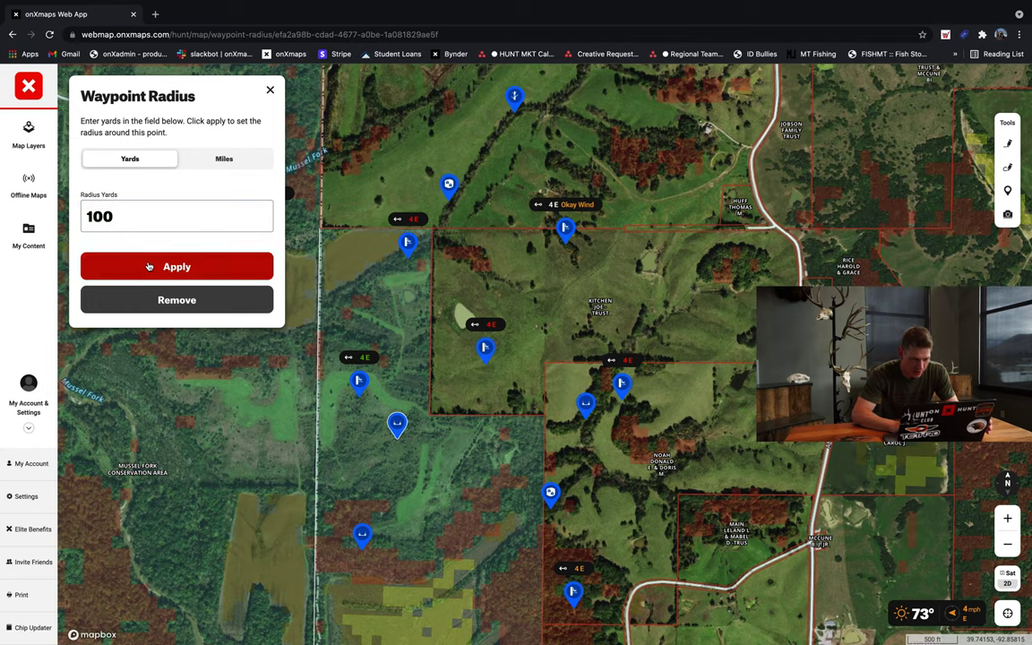
scroll(391, 452, "up", 3)
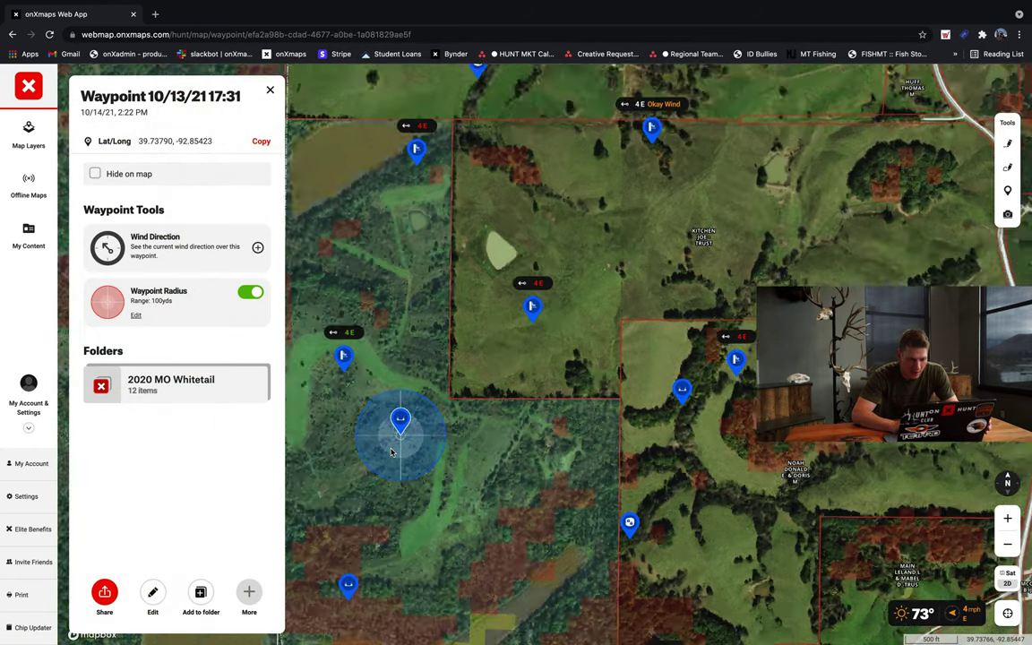
scroll(390, 453, "up", 2)
left_click_drag(408, 440, 455, 438)
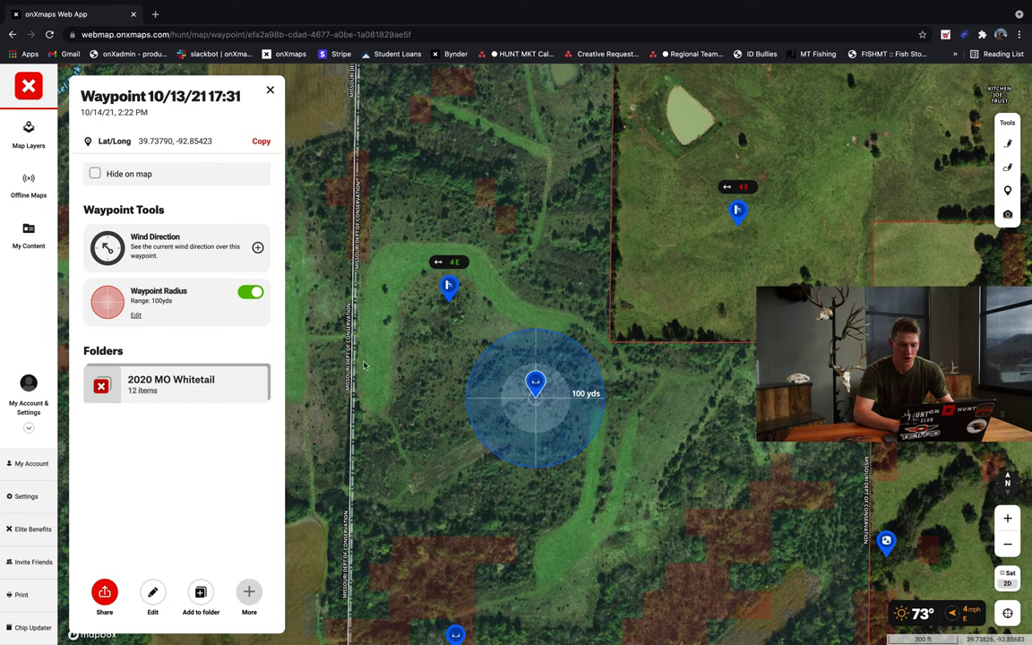
left_click(269, 93)
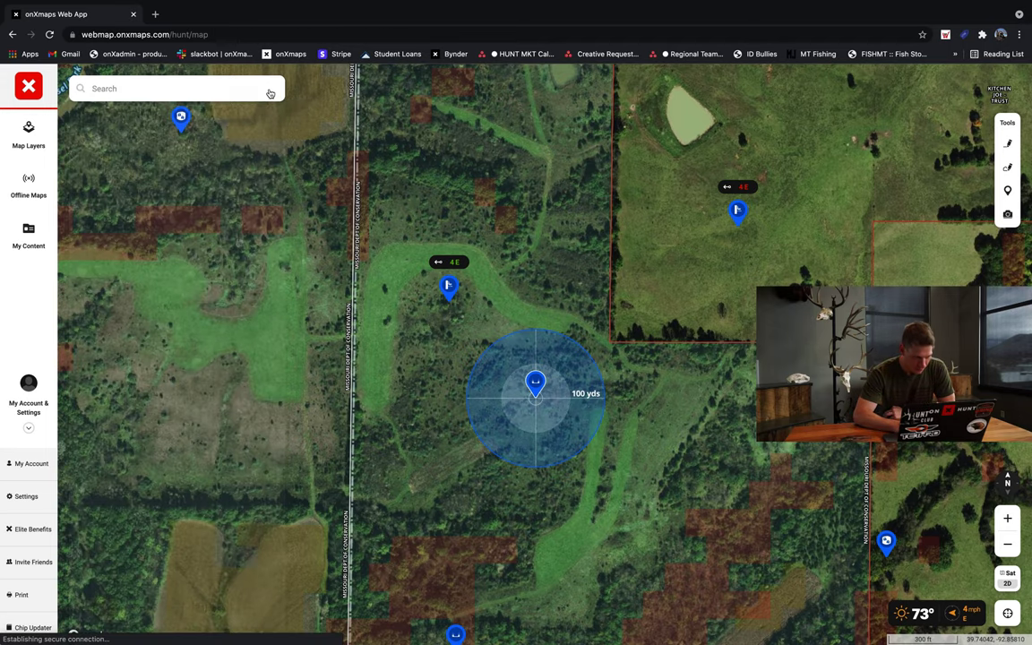
Open the 2020 MO Whitetail folder in the saved content and review its waypoints
scroll(424, 462, "down", 3)
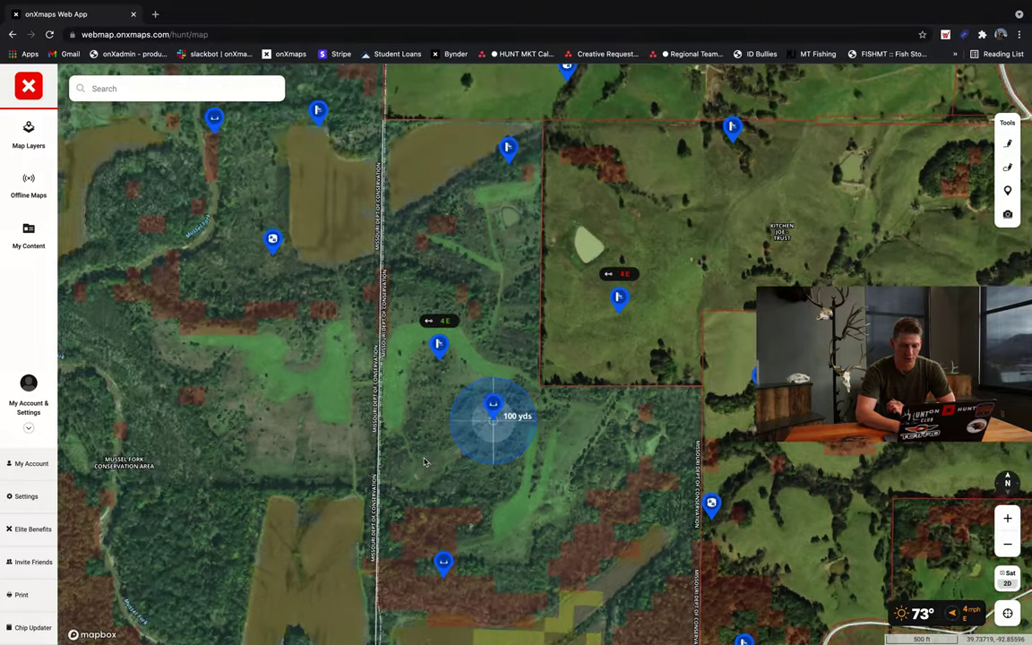
scroll(538, 466, "down", 2)
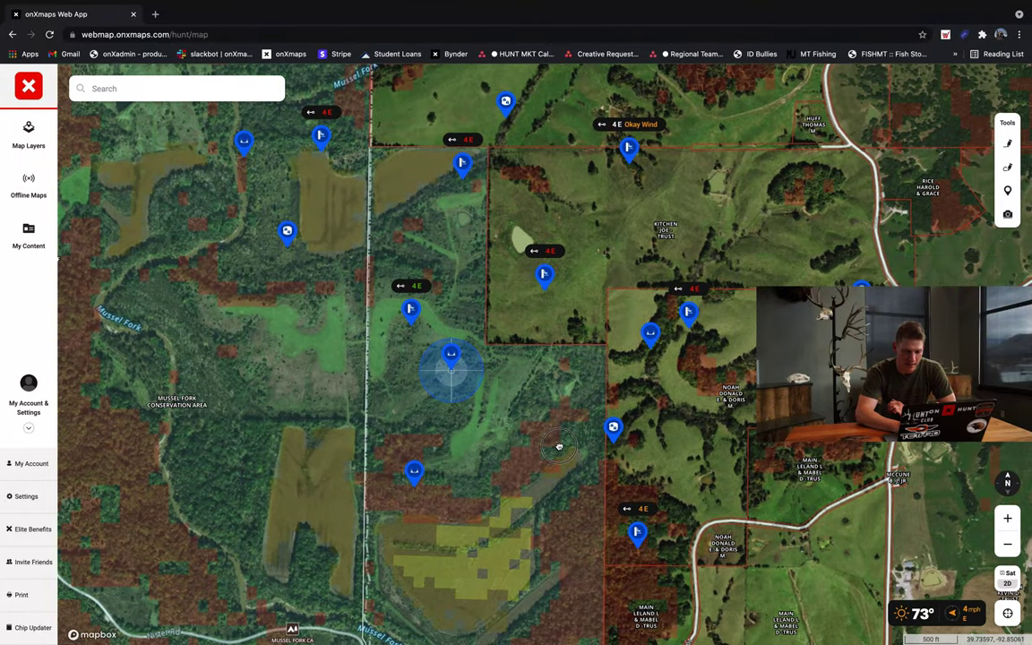
scroll(559, 448, "down", 2)
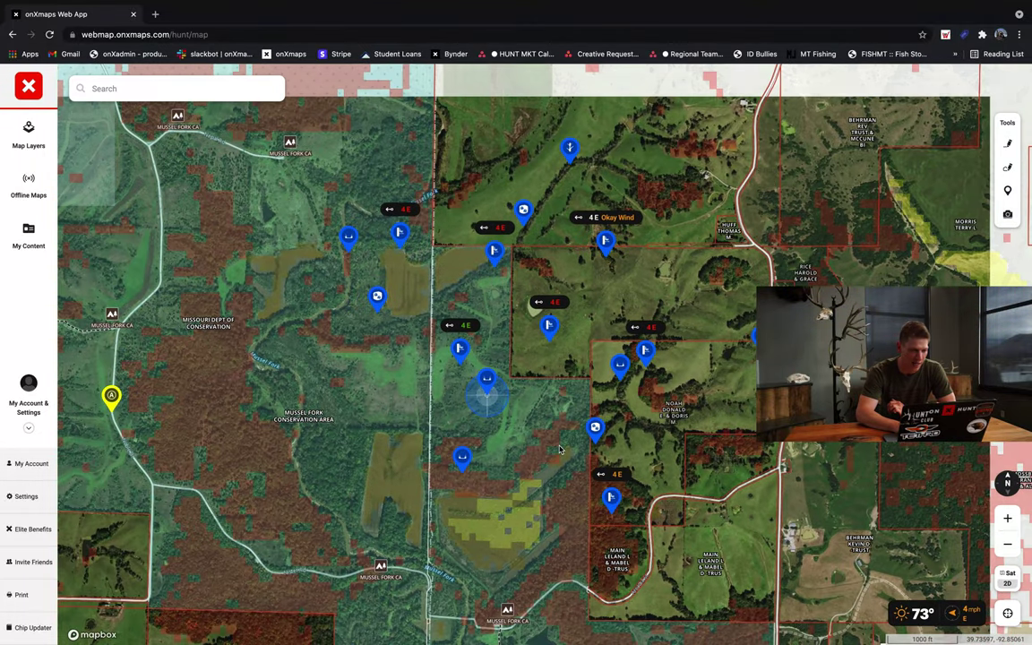
left_click(29, 232)
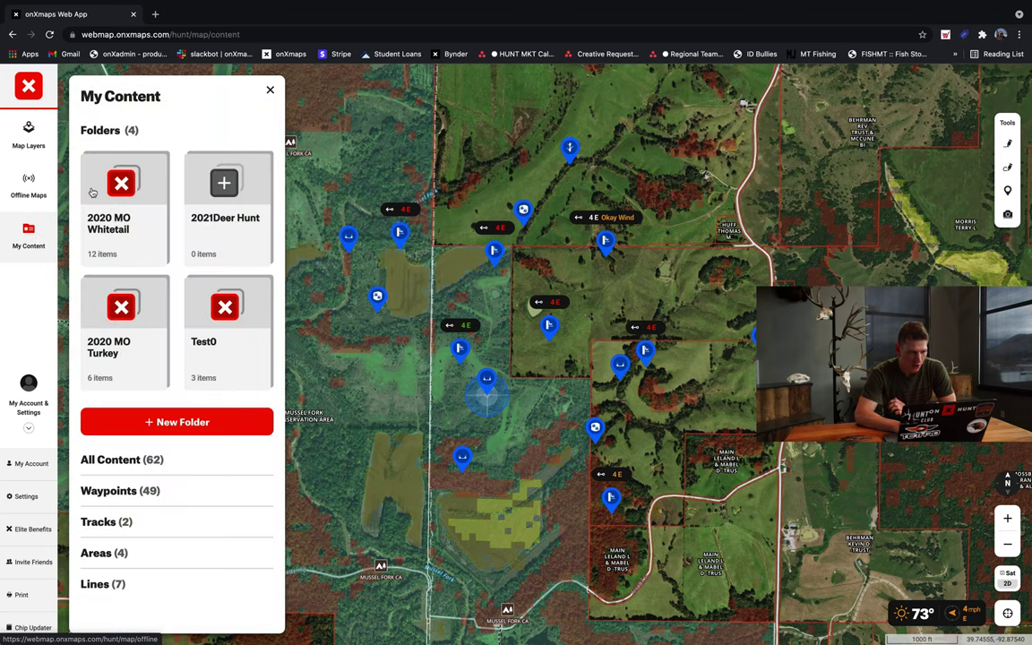
left_click(131, 231)
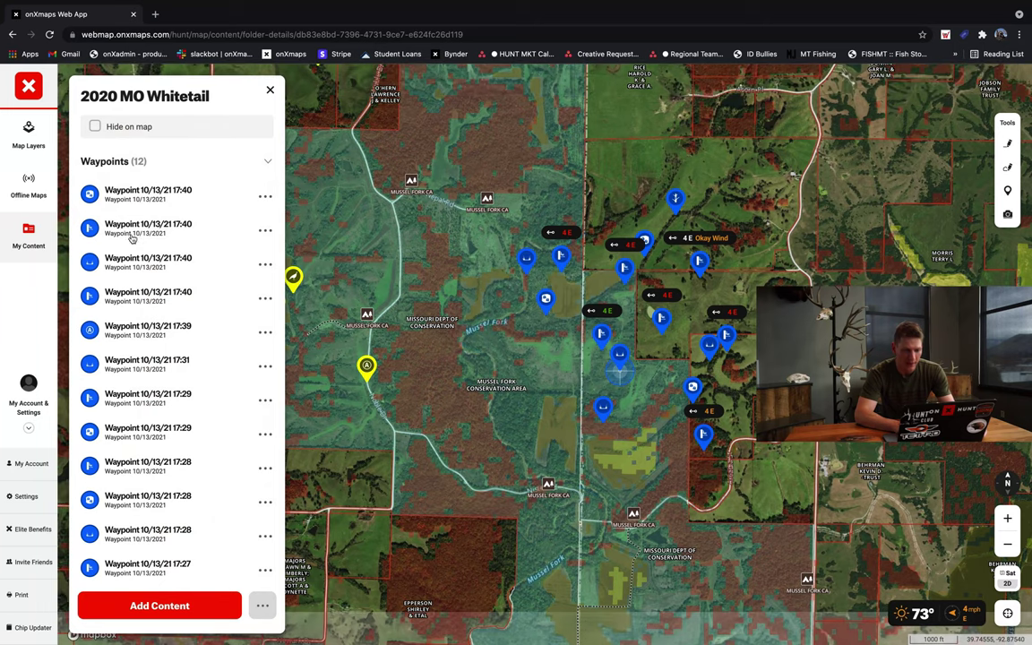
scroll(115, 356, "down", 1)
scroll(115, 356, "down", 1)
scroll(115, 357, "up", 2)
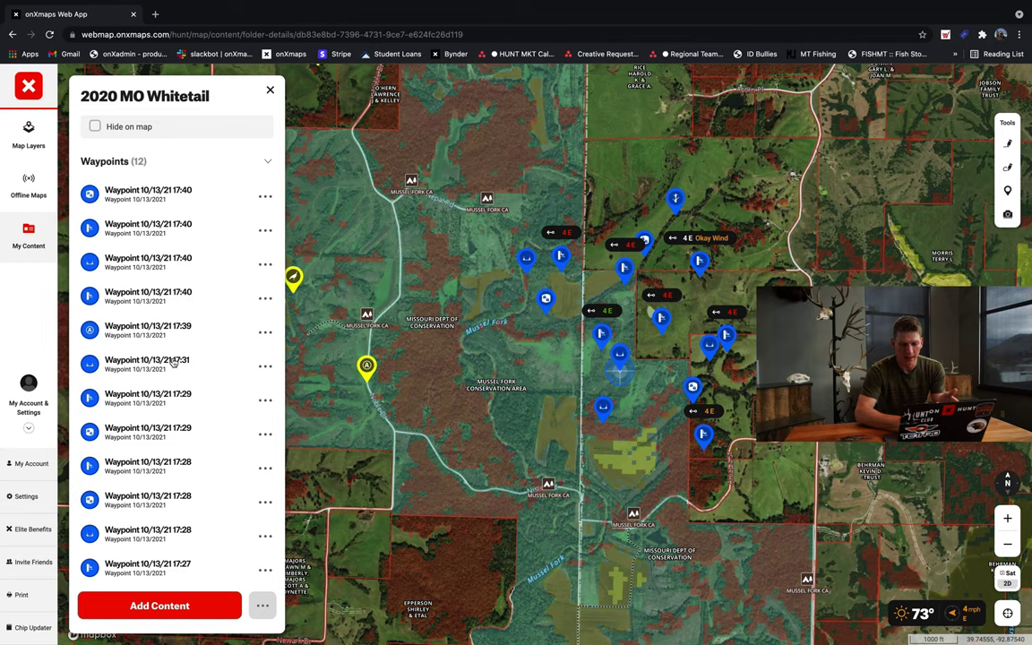
Hide the 2020 MO Whitetail folder's waypoints on the map, review the folder's list, and show the waypoints again
left_click_drag(560, 391, 496, 418)
left_click(94, 126)
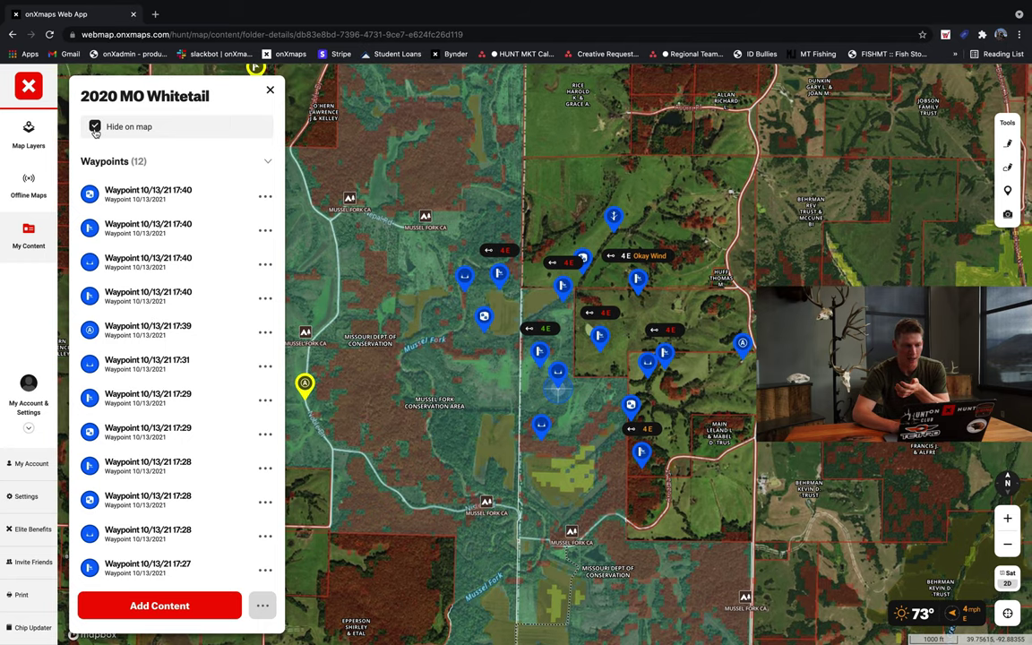
scroll(158, 294, "down", 2)
scroll(157, 294, "down", 1)
scroll(157, 294, "up", 3)
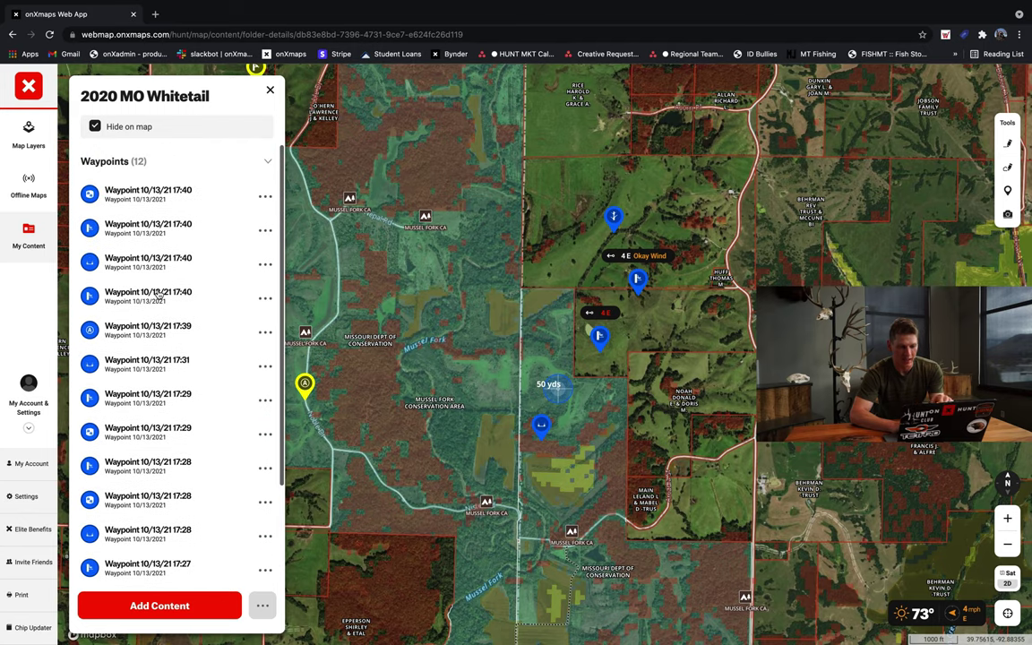
left_click(94, 127)
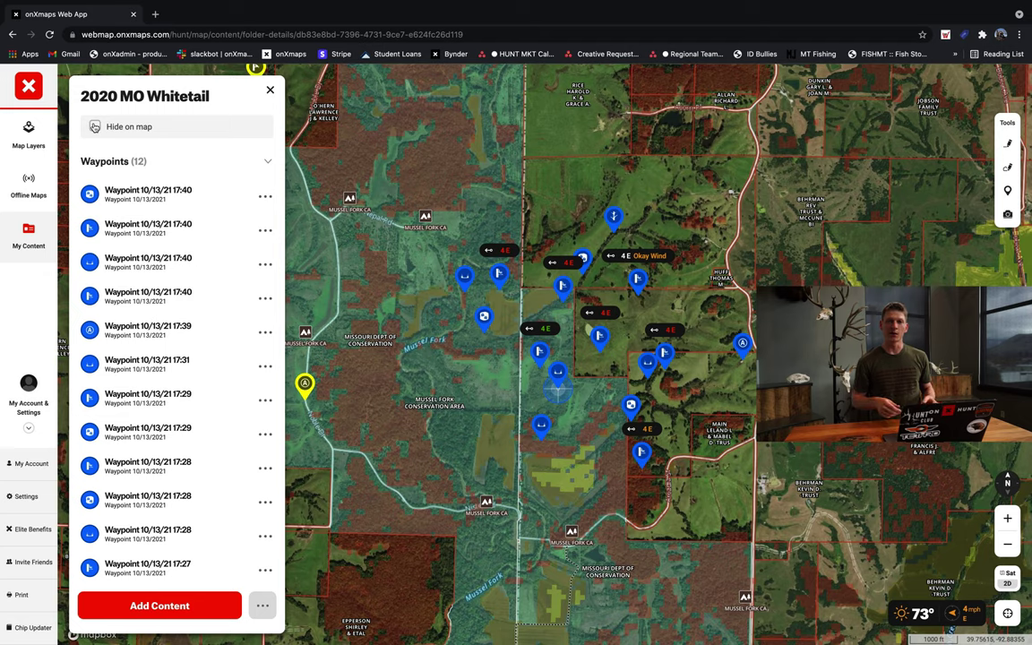
Hide the 2020 MO Whitetail folder on the map and add waypoints 10/14/21 14:31, 10/14/21 14:22 and 10/13/21 19:10 to it
left_click(95, 127)
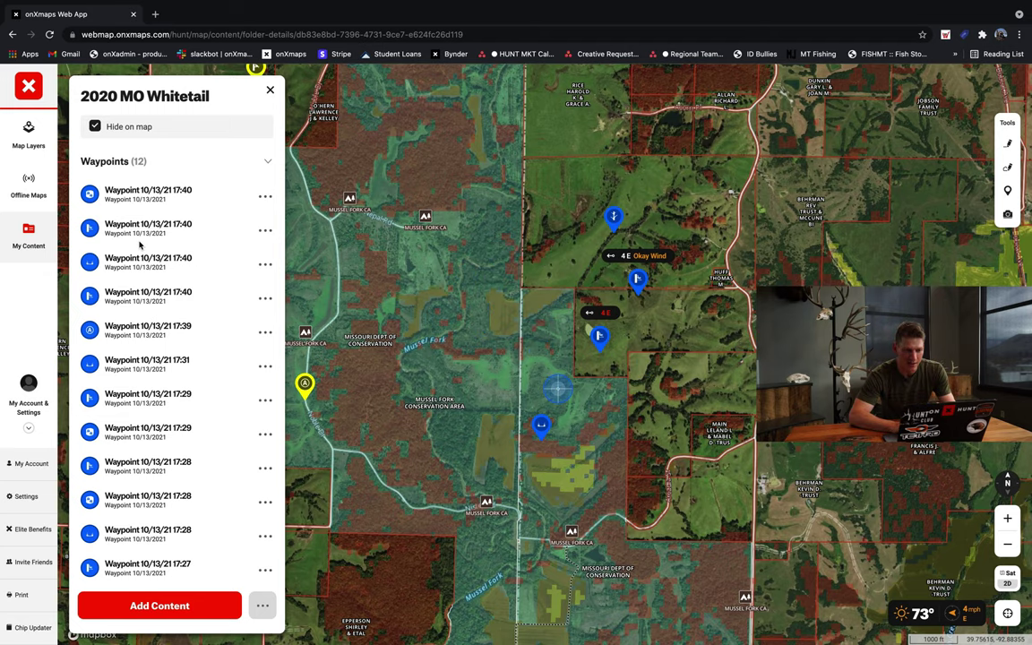
scroll(140, 244, "down", 2)
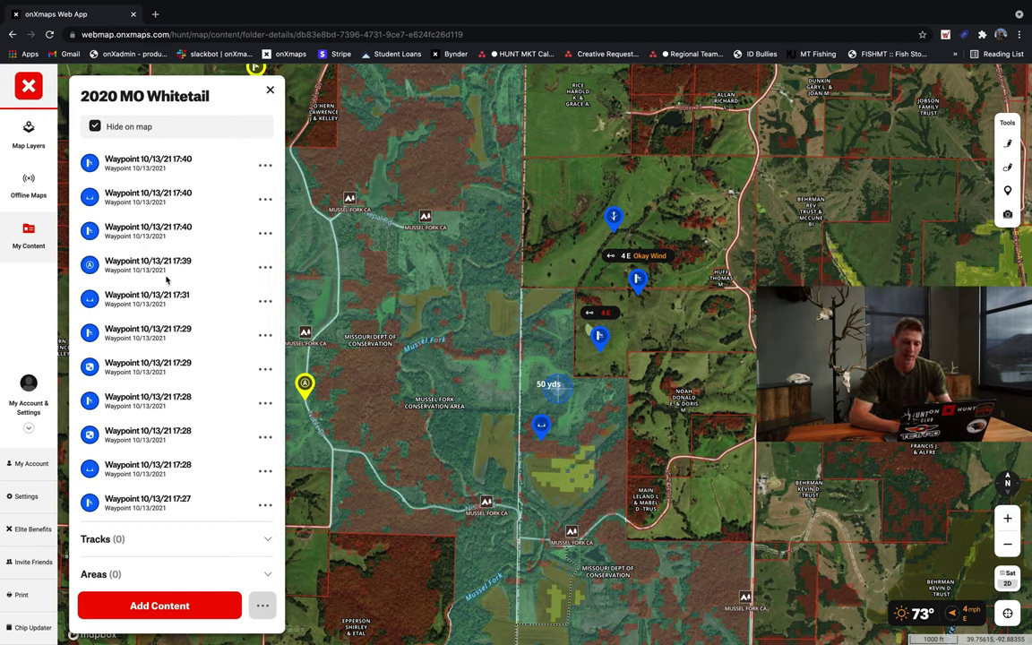
left_click(179, 610)
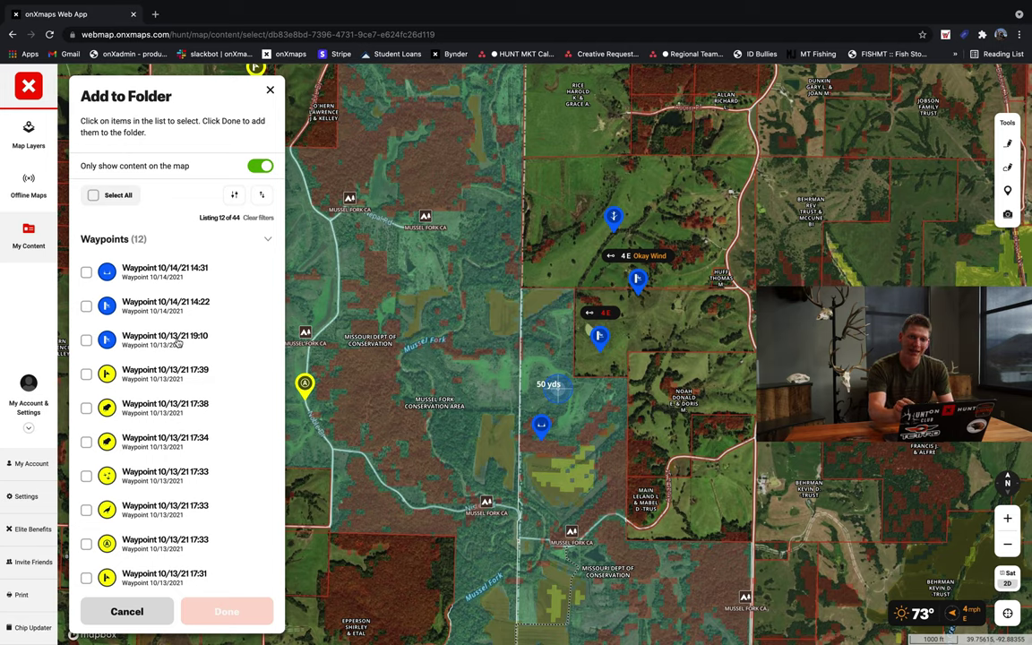
left_click(86, 270)
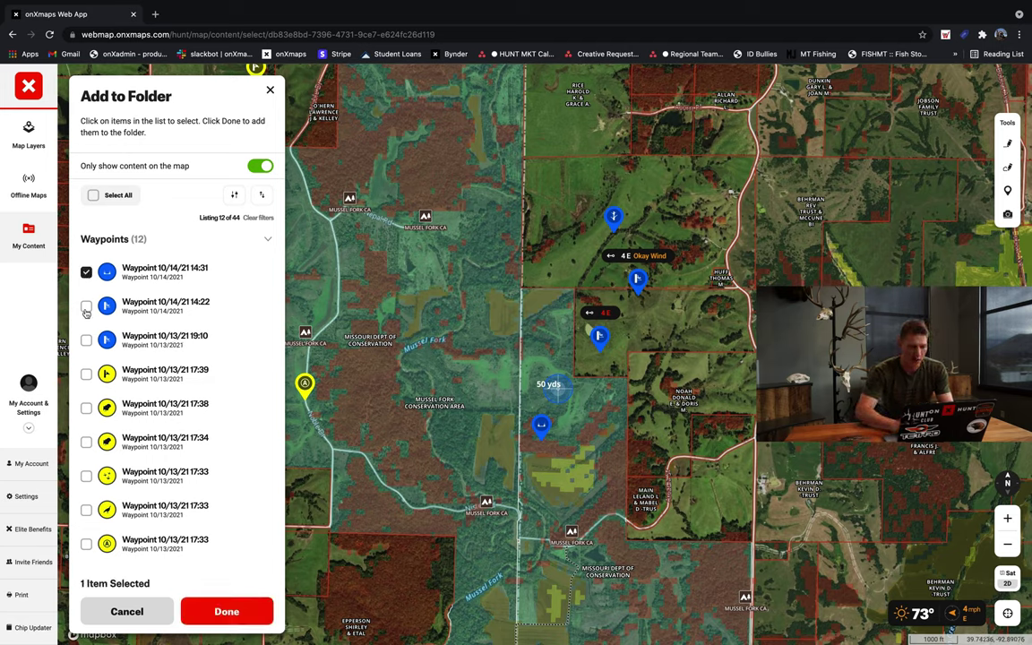
left_click(86, 305)
left_click(86, 340)
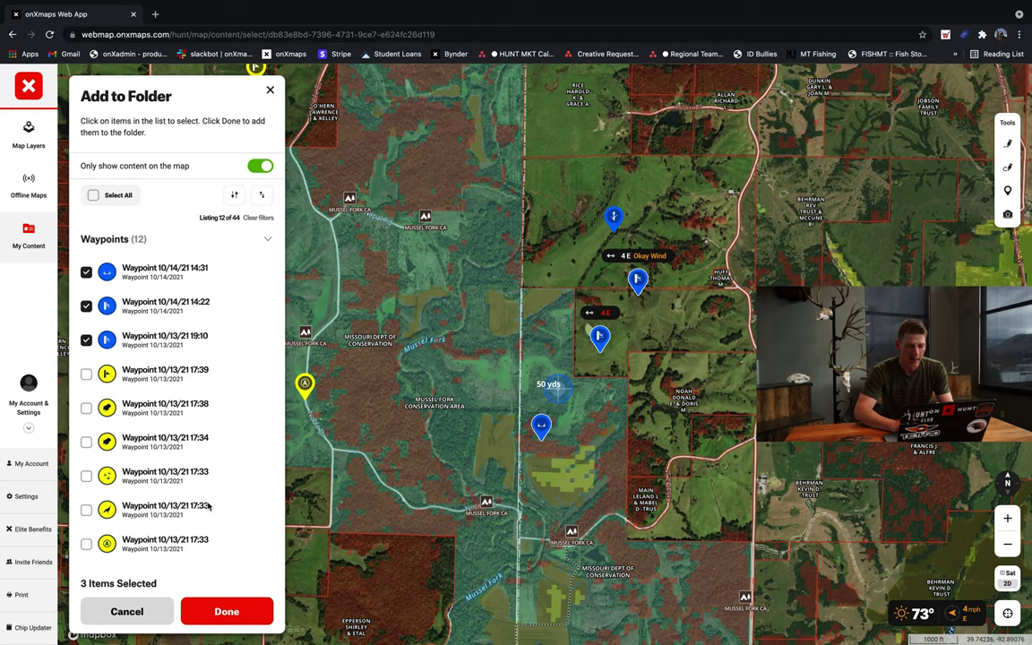
left_click(250, 600)
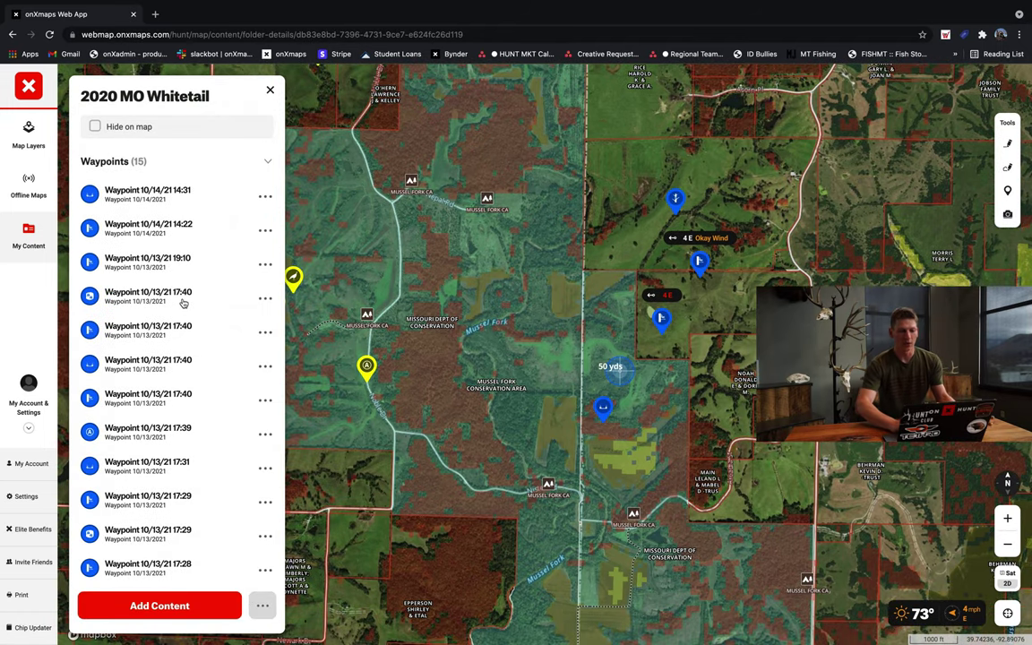
Check the expanded 2020 MO Whitetail folder by hiding all its waypoints on the map and showing them again
left_click(96, 128)
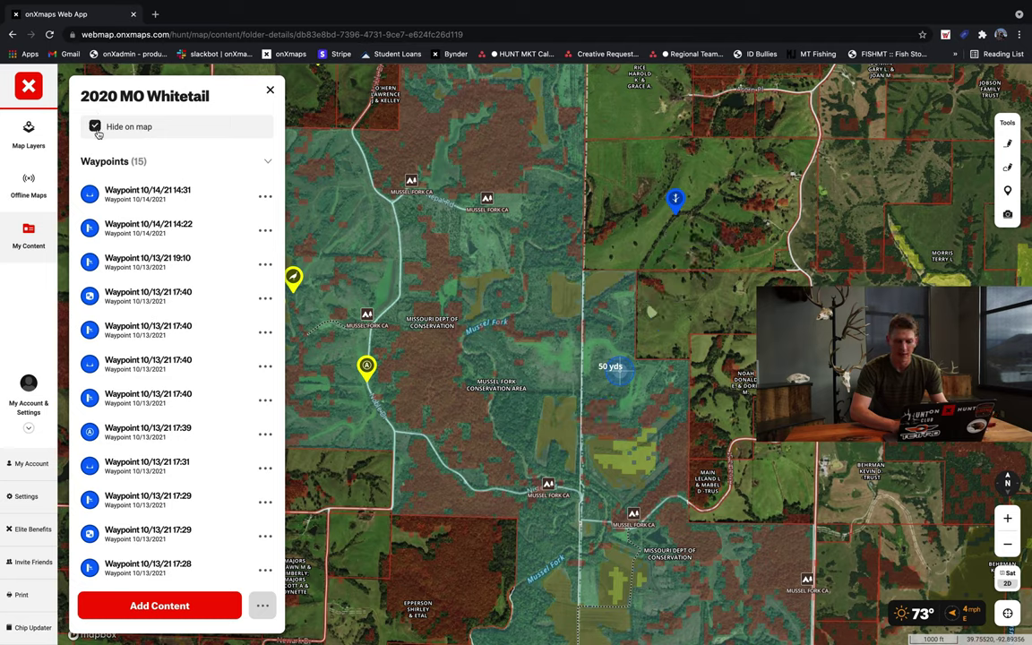
left_click(96, 128)
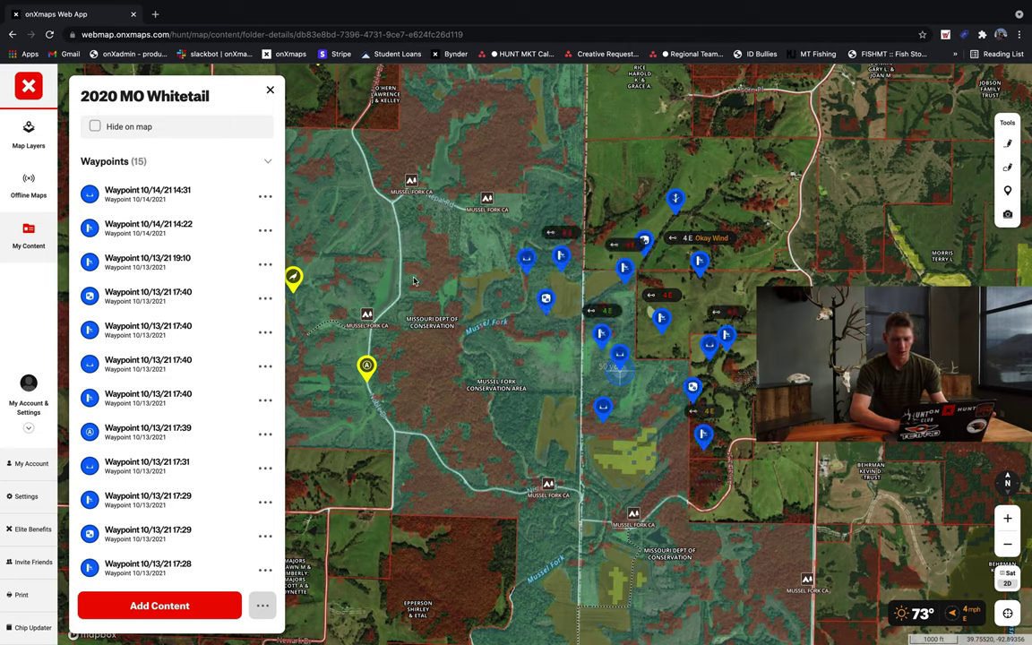